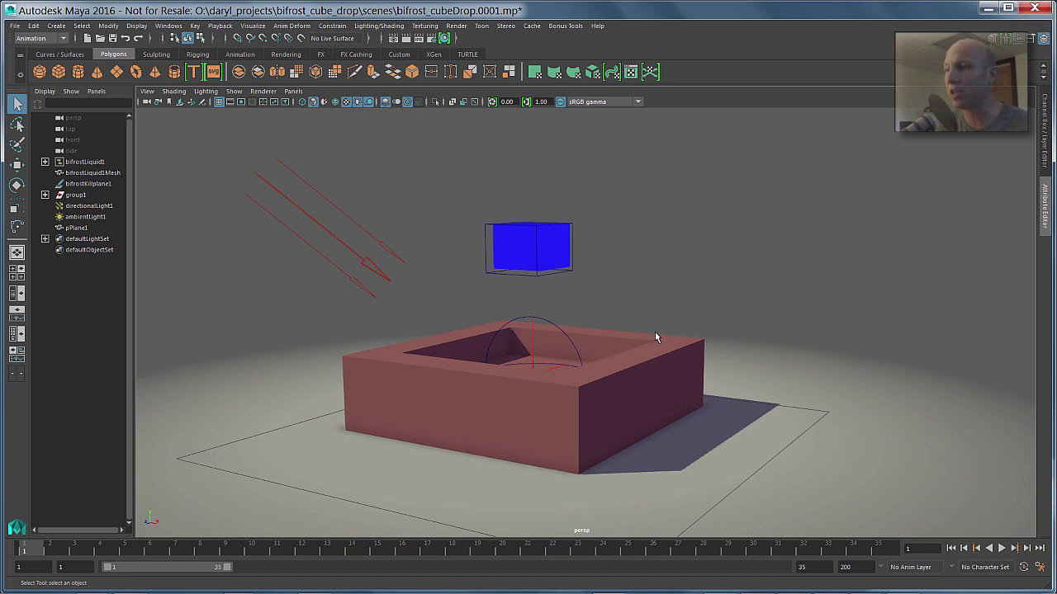
Step: Play the Bifrost simulation to frame 11 and tumble to a close angled view of the splash
{"action": "key", "text": "alt+v"}
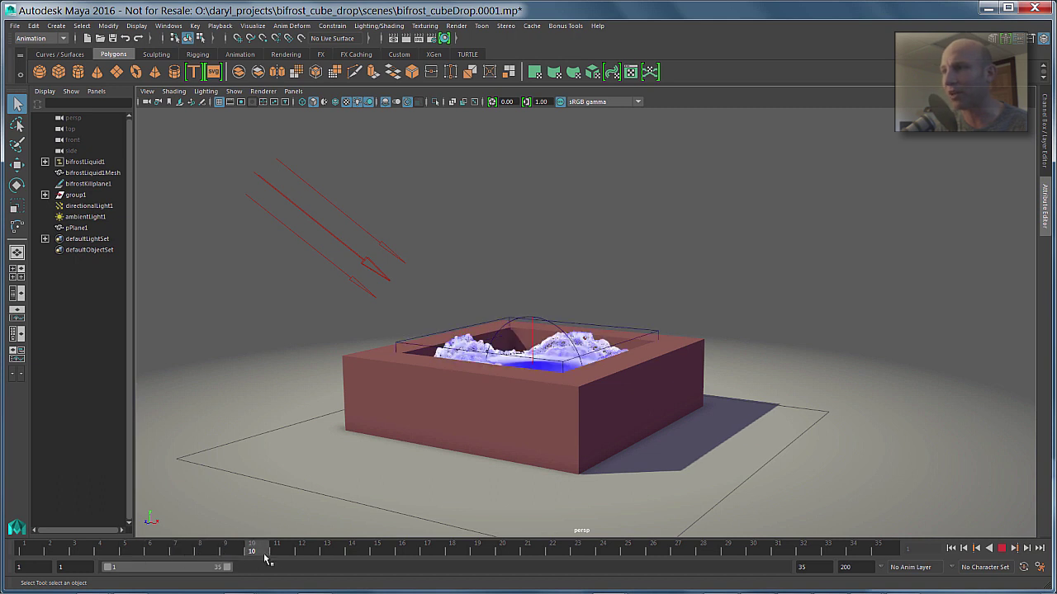
{"action": "key", "text": "alt+v"}
{"action": "left_click_drag", "start_coordinate": [600, 330], "coordinate": [625, 317], "text": "alt"}
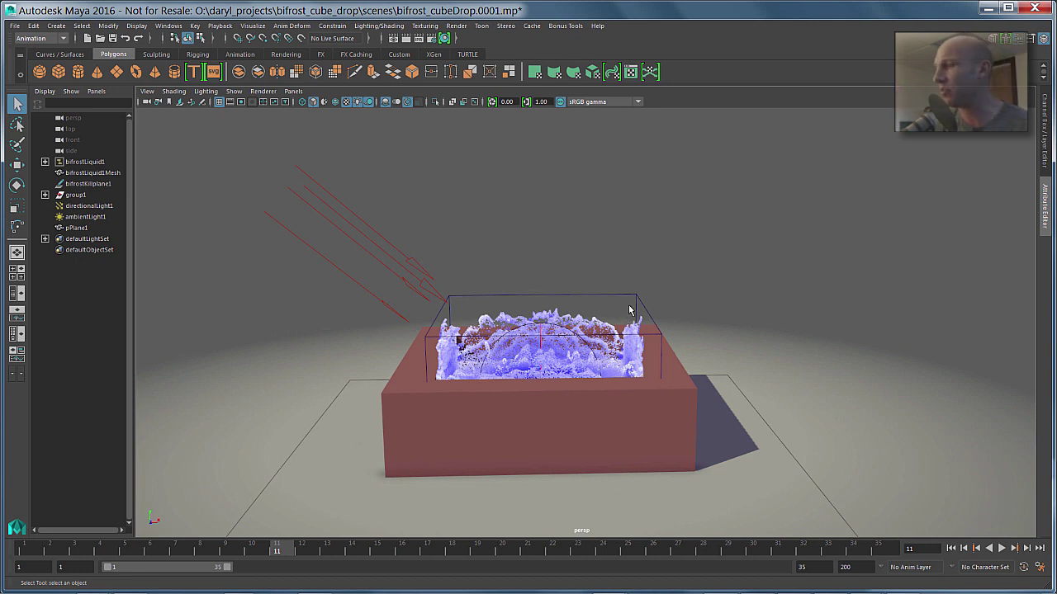
{"action": "left_click_drag", "start_coordinate": [477, 345], "coordinate": [561, 337], "text": "alt"}
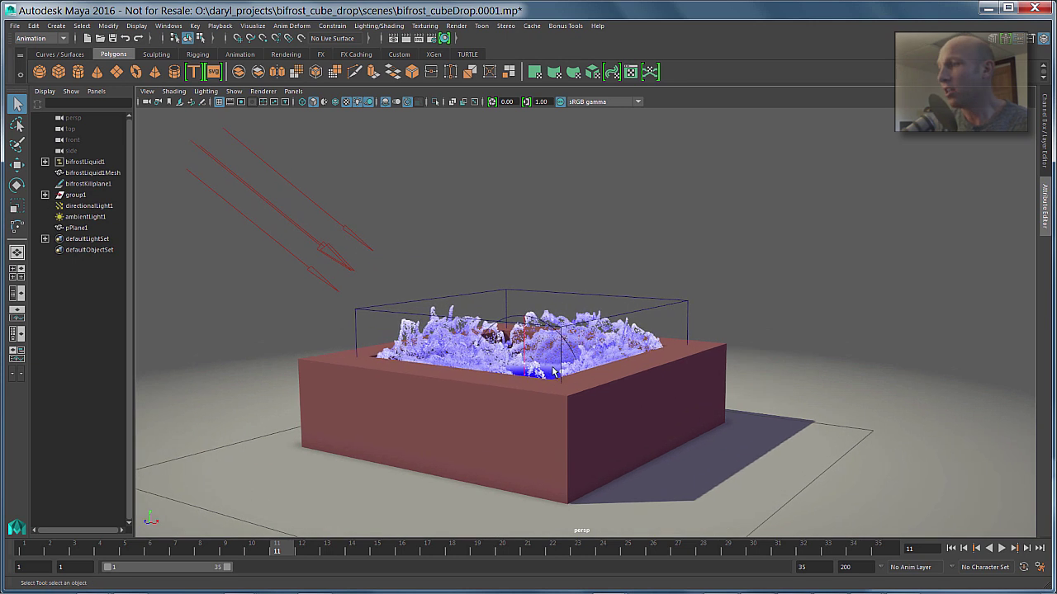
{"action": "right_click_drag", "start_coordinate": [562, 337], "coordinate": [595, 334], "text": "alt"}
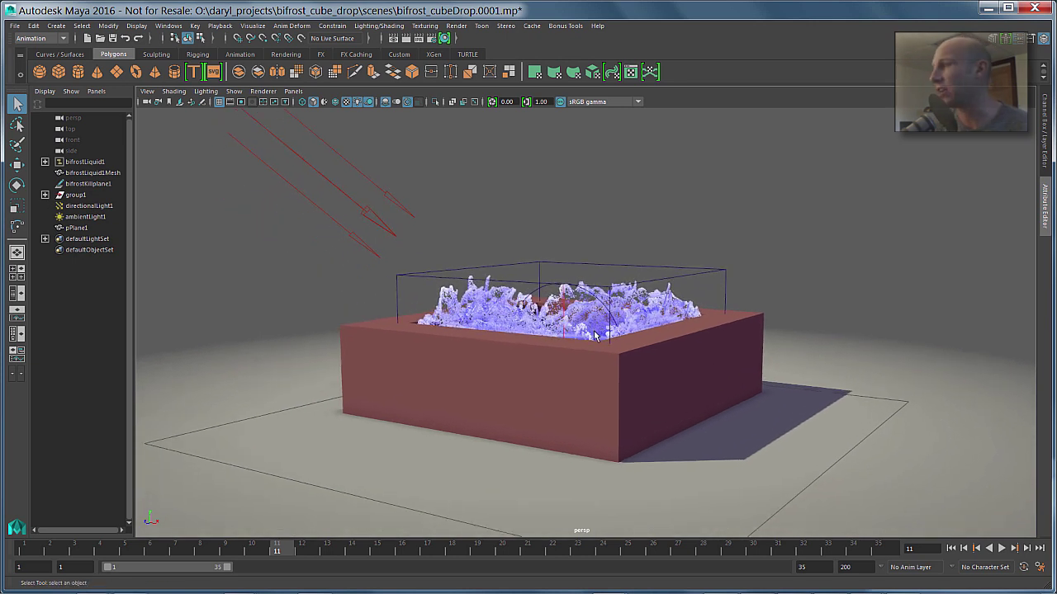
Step: Show the Attribute Editor with bifrostLiquid1 selected
{"action": "left_click", "coordinate": [1042, 204]}
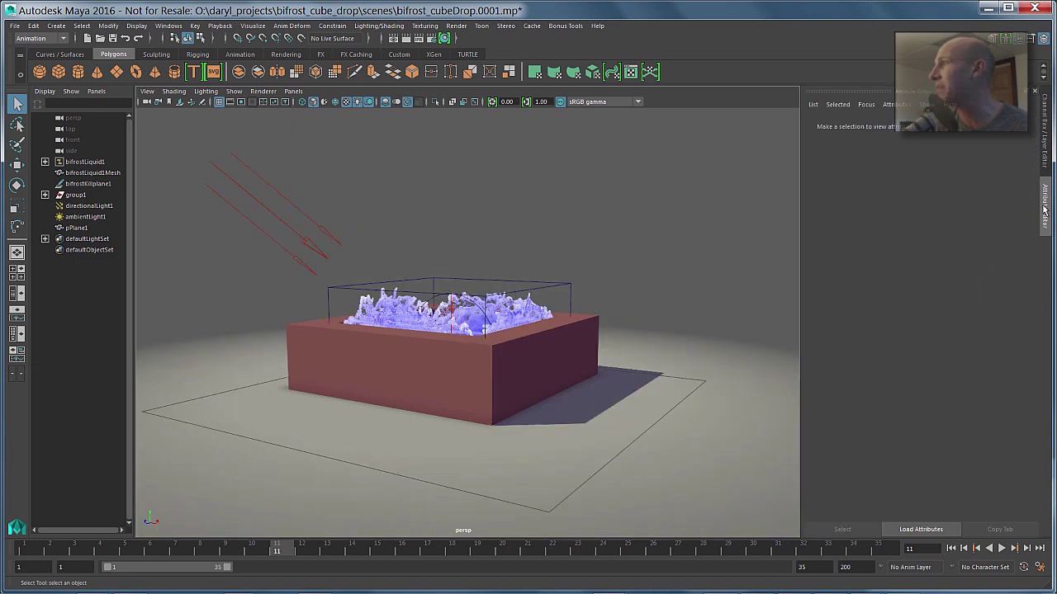
{"action": "left_click", "coordinate": [533, 282]}
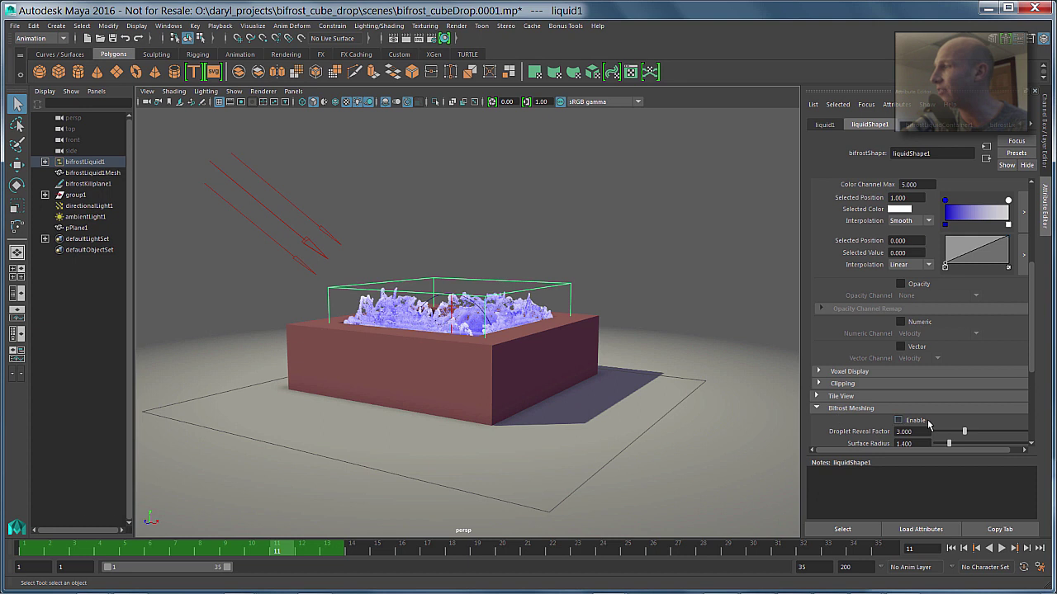
{"action": "scroll", "coordinate": [1032, 372], "scroll_direction": "down", "scroll_amount": 1}
{"action": "scroll", "coordinate": [1032, 372], "scroll_direction": "down", "scroll_amount": 3}
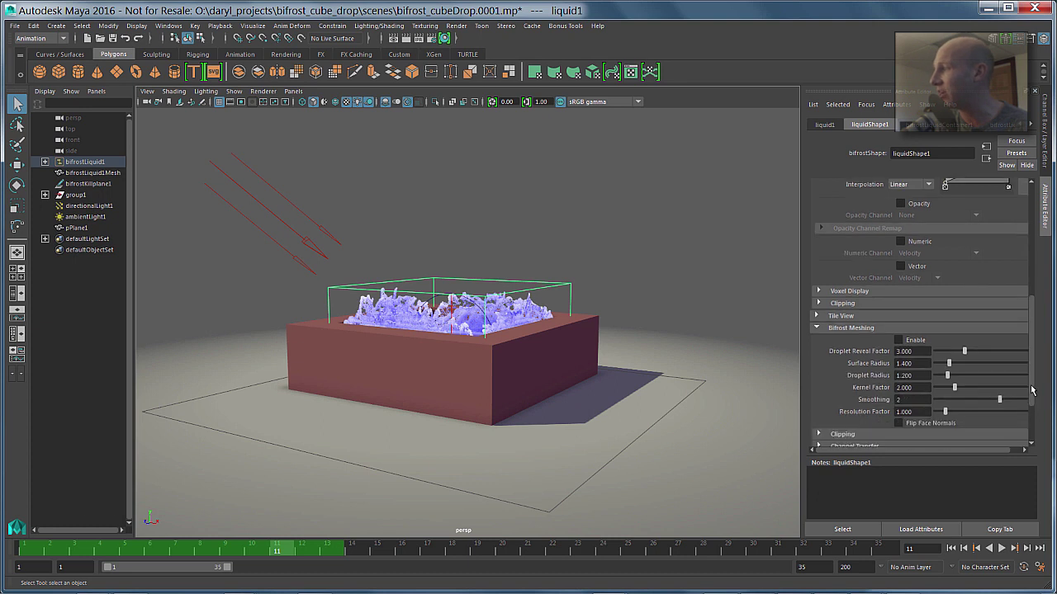
Step: Rewind to frame 1 and check Enable under Bifrost Meshing for the liquid
{"action": "left_click", "coordinate": [951, 547]}
{"action": "right_click_drag", "start_coordinate": [528, 372], "coordinate": [556, 369], "text": "alt"}
{"action": "left_click_drag", "start_coordinate": [556, 370], "coordinate": [582, 405], "text": "alt"}
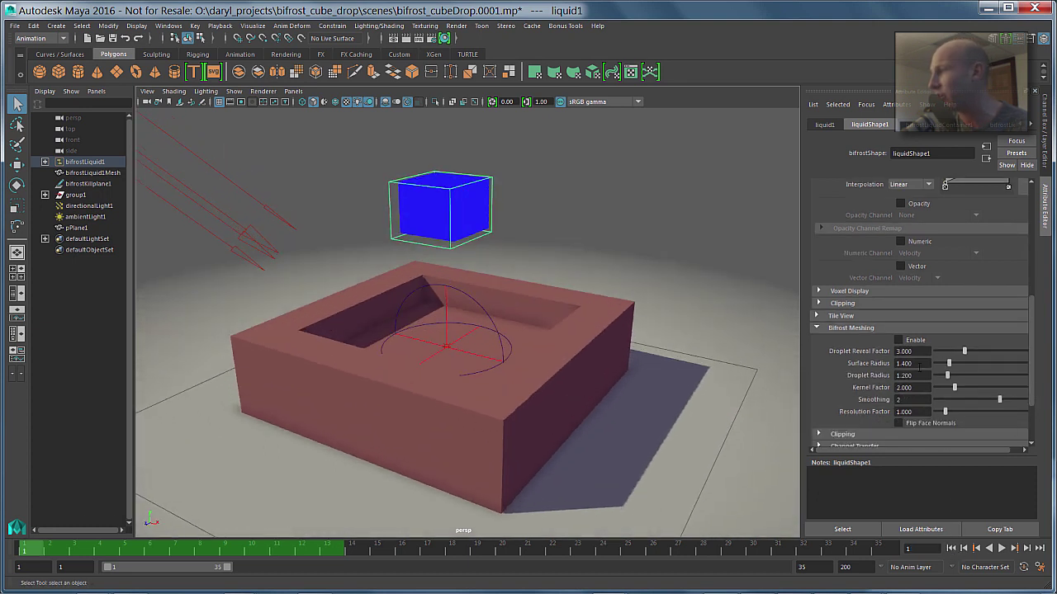
{"action": "left_click", "coordinate": [898, 340]}
{"action": "left_click_drag", "start_coordinate": [391, 240], "coordinate": [544, 323], "text": "alt"}
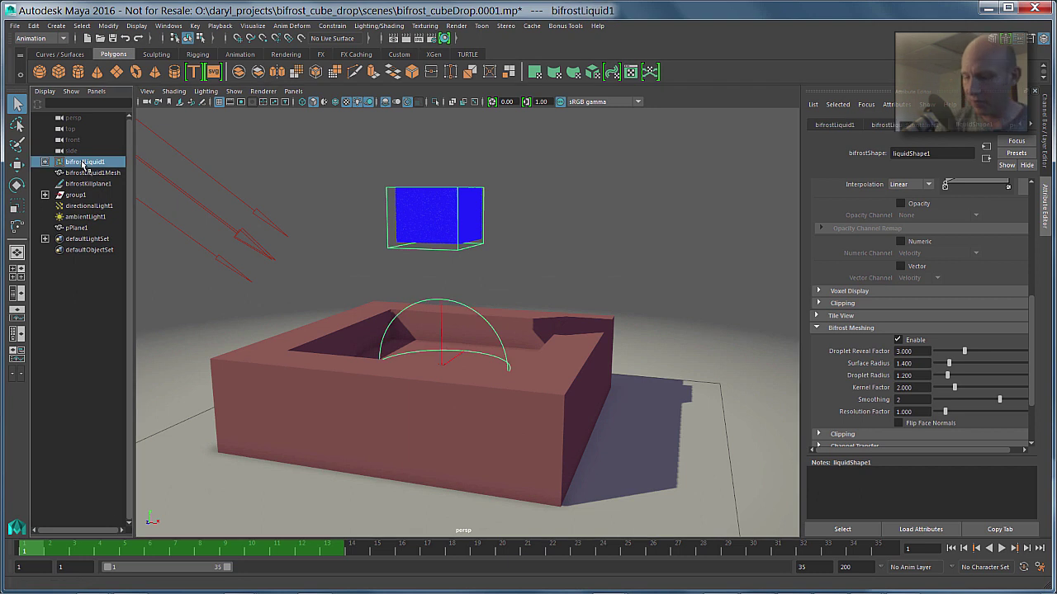
Step: Hide bifrostLiquid1 with Ctrl+H and select the generated liquid mesh cube
{"action": "key", "text": "ctrl+h"}
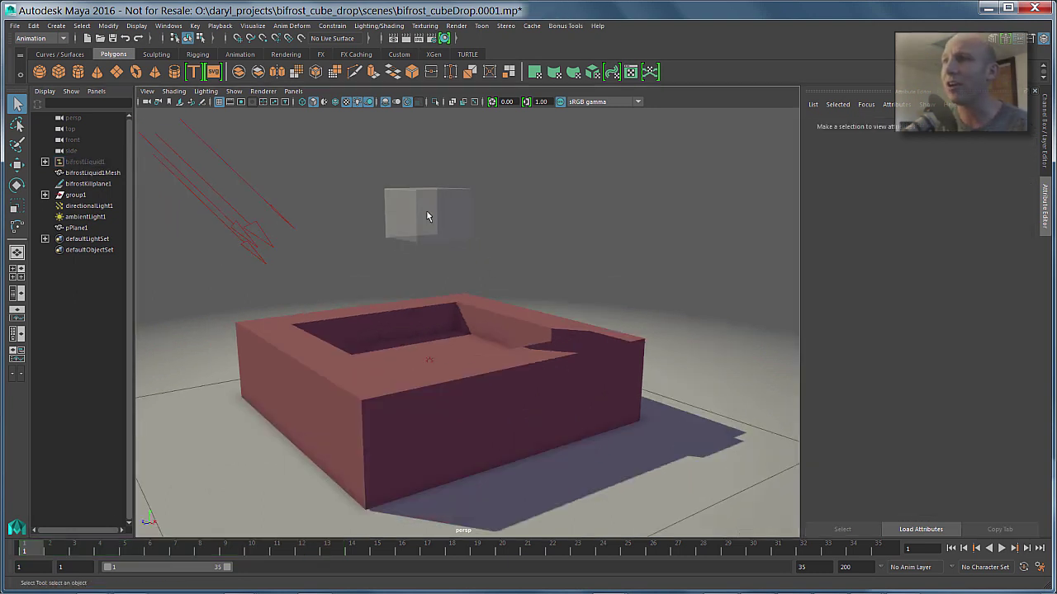
{"action": "left_click", "coordinate": [426, 211]}
{"action": "left_click_drag", "start_coordinate": [413, 221], "coordinate": [446, 238], "text": "alt"}
{"action": "left_click", "coordinate": [574, 210]}
{"action": "left_click", "coordinate": [448, 228]}
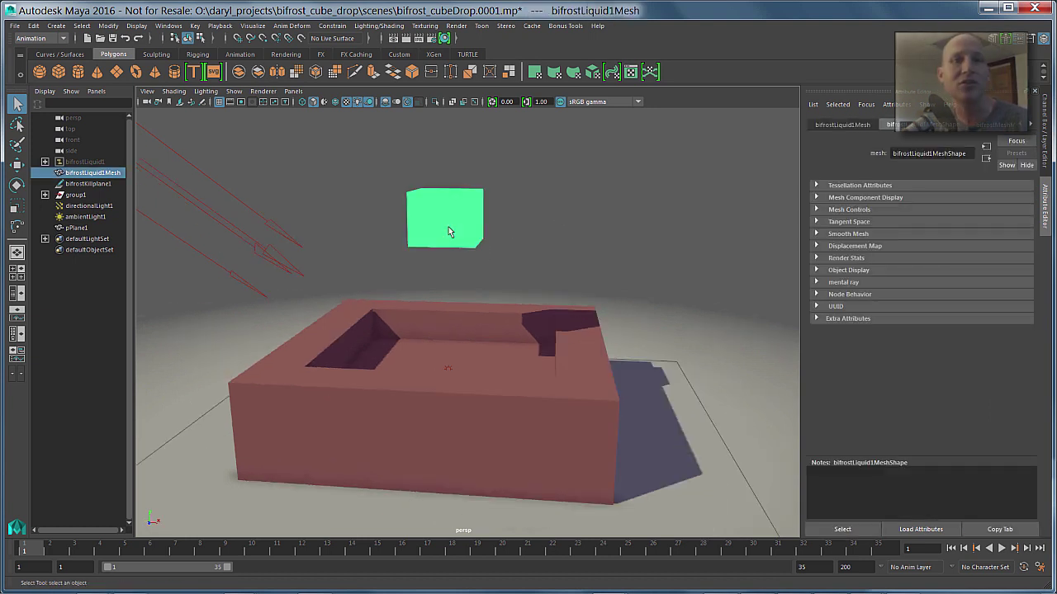
Step: Look through the Cache > Alembic Cache menu, then dismiss it and clear the selection
{"action": "left_click", "coordinate": [530, 25]}
{"action": "mouse_move", "coordinate": [540, 48]}
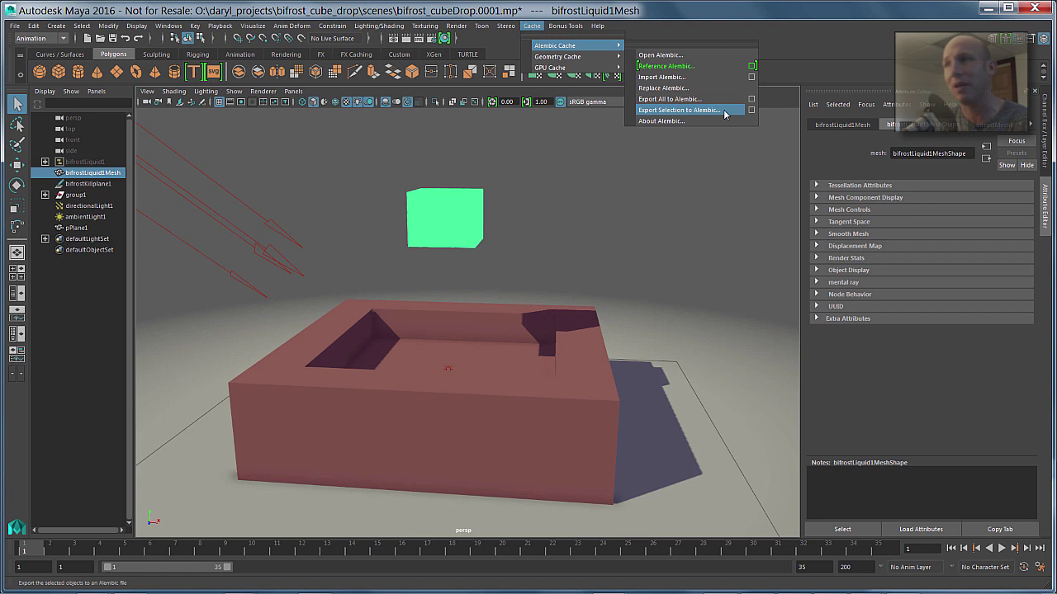
{"action": "left_click", "coordinate": [578, 178]}
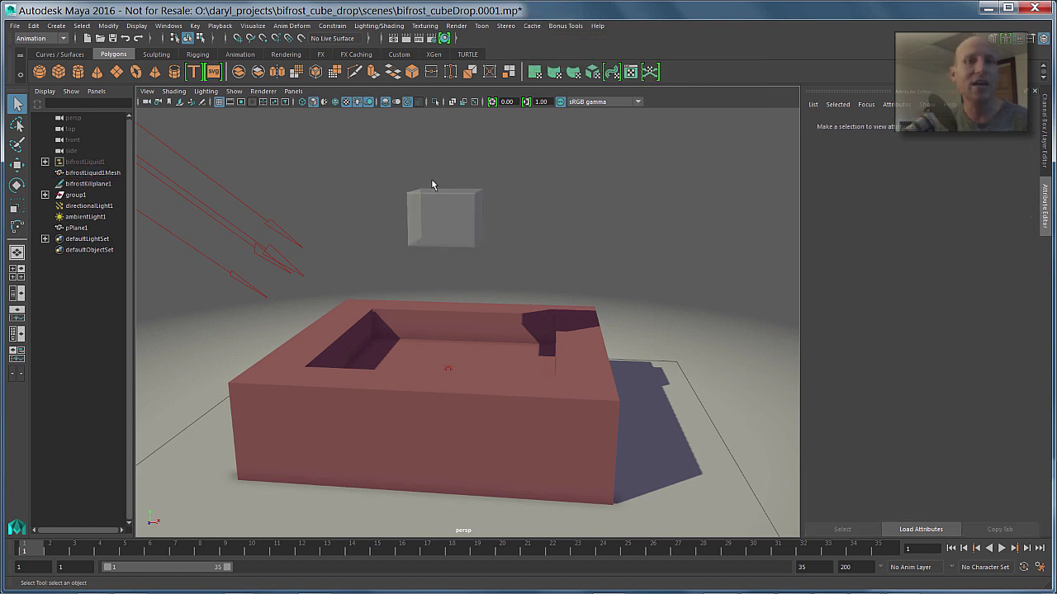
Step: Delete the Bifrost liquid, mesh and kill plane nodes, then import Box_Splash.abc as an Alembic cache
{"action": "left_click_drag", "start_coordinate": [87, 162], "coordinate": [95, 186]}
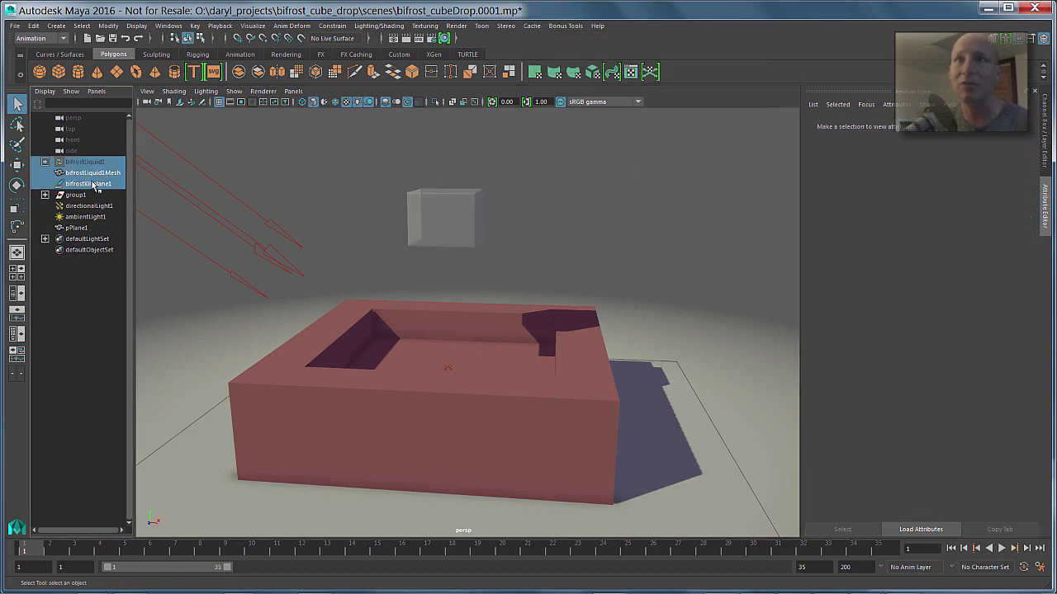
{"action": "key", "text": "Delete"}
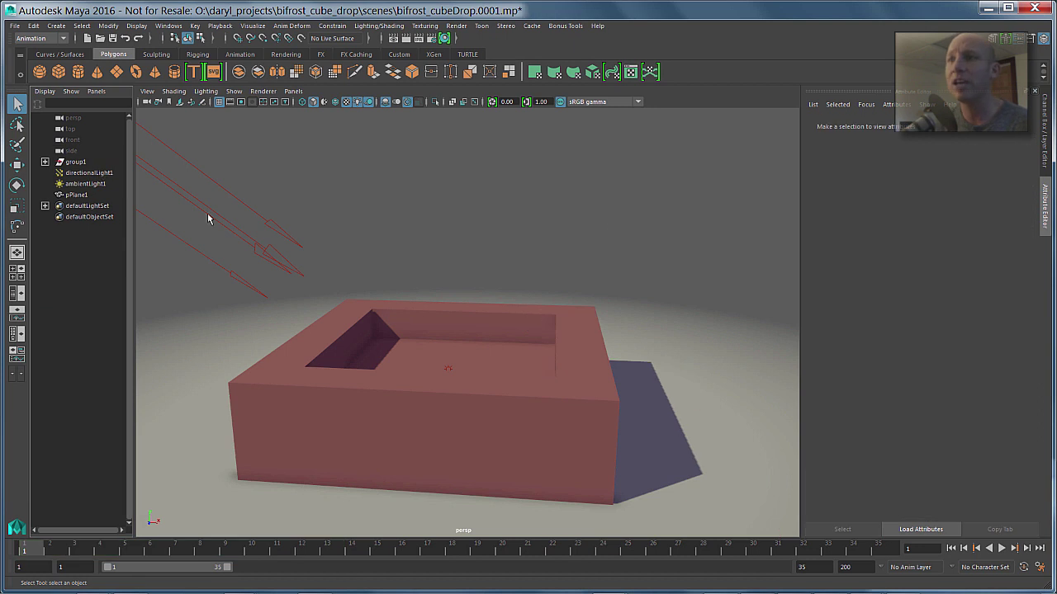
{"action": "left_click", "coordinate": [565, 25]}
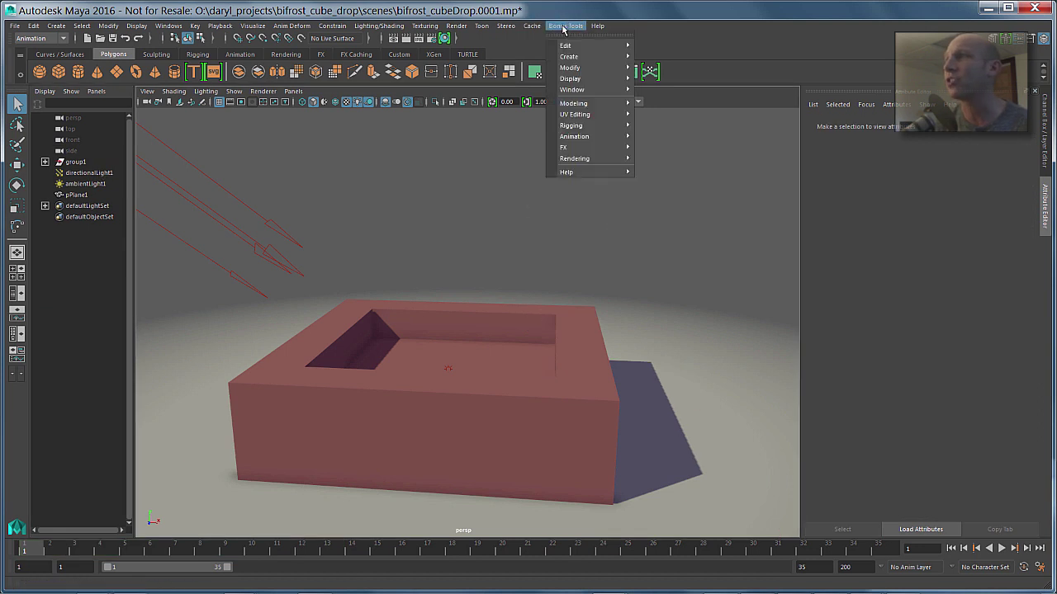
{"action": "left_click", "coordinate": [532, 25]}
{"action": "mouse_move", "coordinate": [570, 46]}
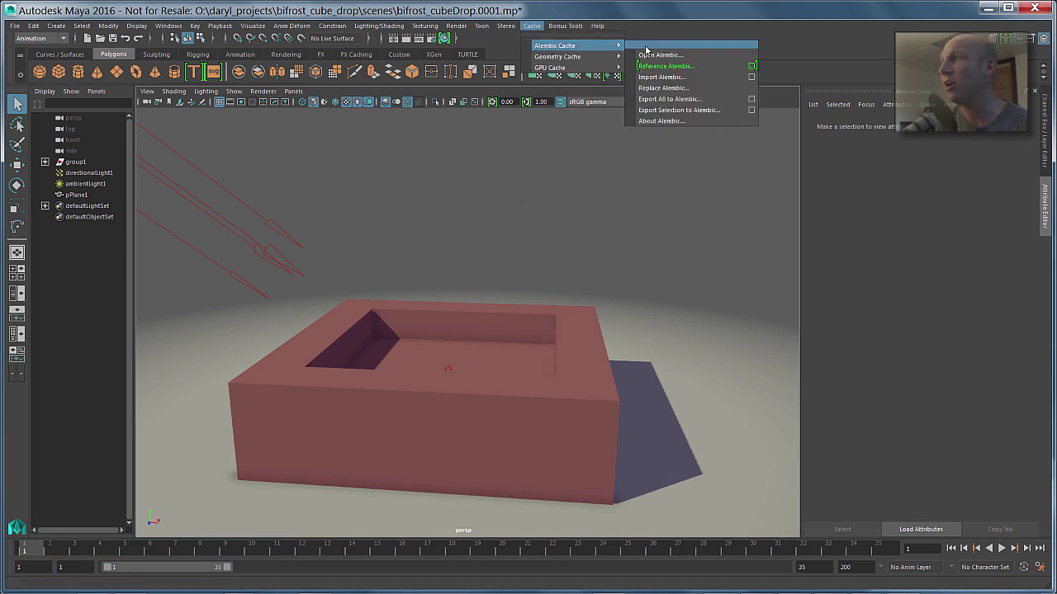
{"action": "left_click", "coordinate": [669, 77]}
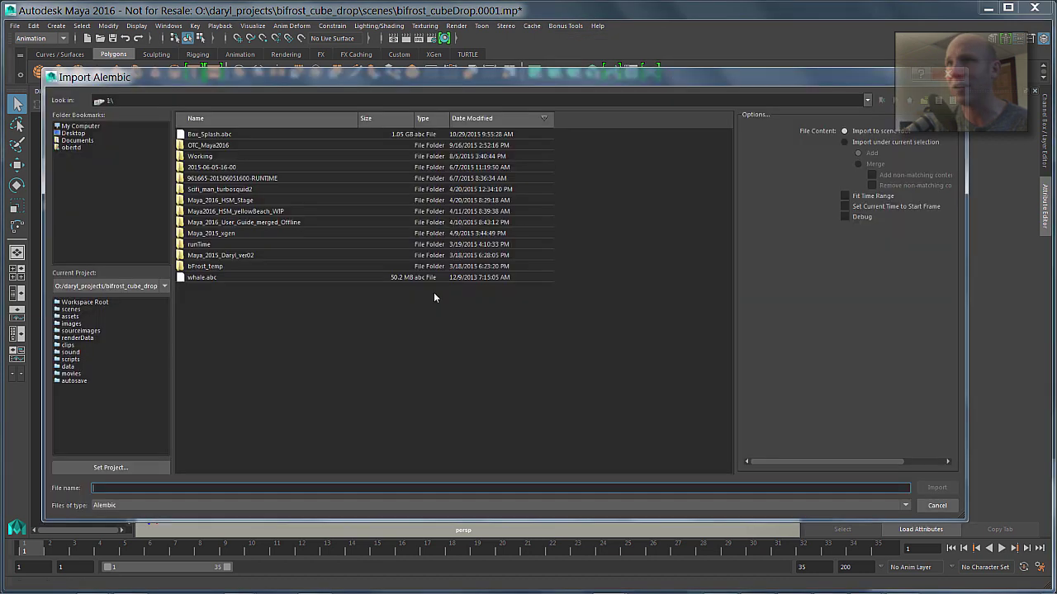
{"action": "left_click", "coordinate": [210, 135]}
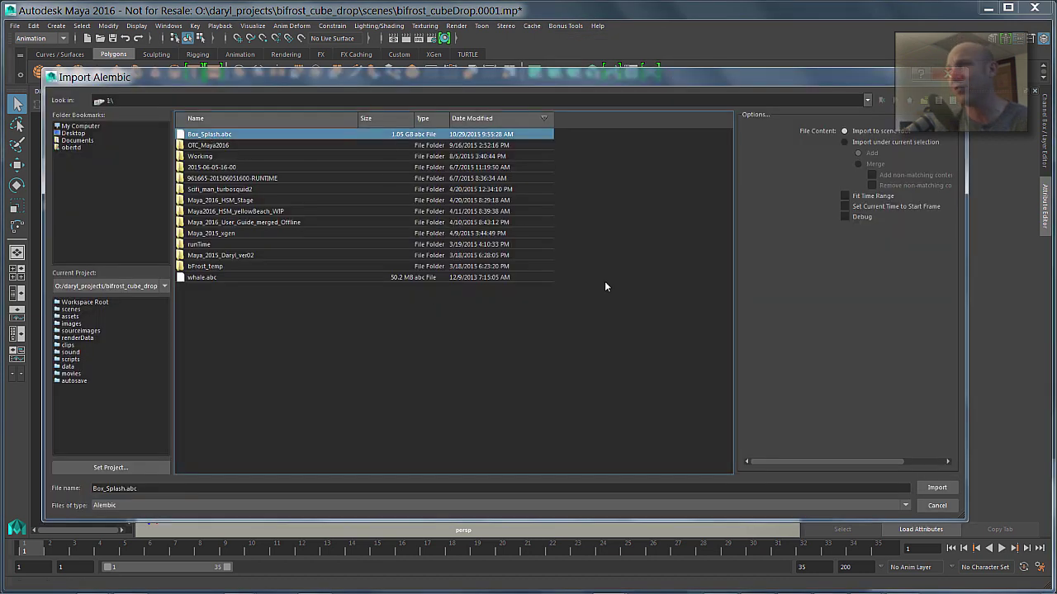
{"action": "left_click", "coordinate": [937, 488]}
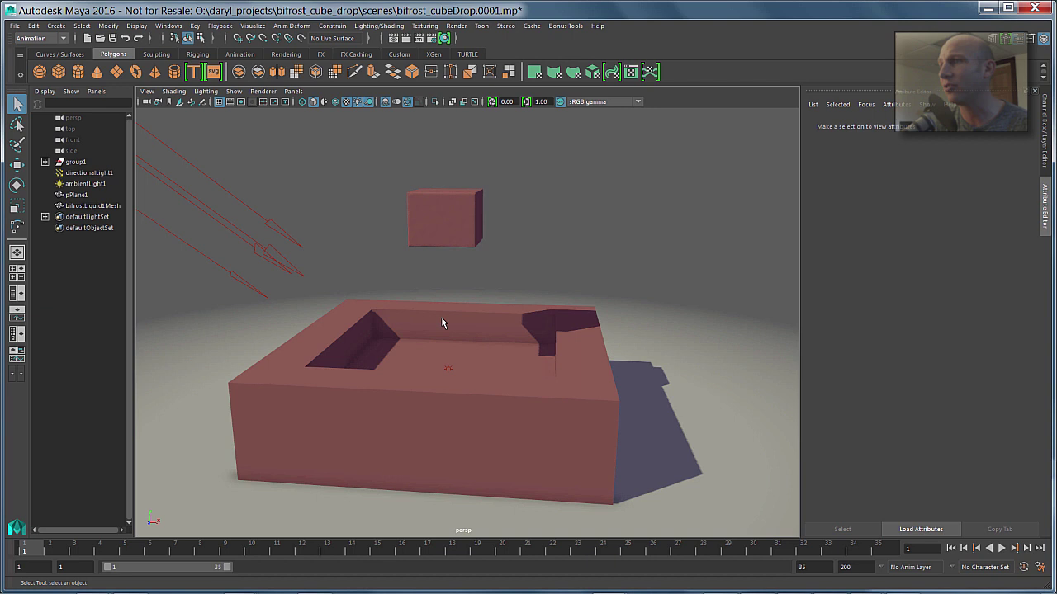
Step: Assign the existing blinn1 material to the imported splash mesh
{"action": "left_click", "coordinate": [454, 221]}
{"action": "right_click", "coordinate": [453, 221]}
{"action": "mouse_move", "coordinate": [459, 504]}
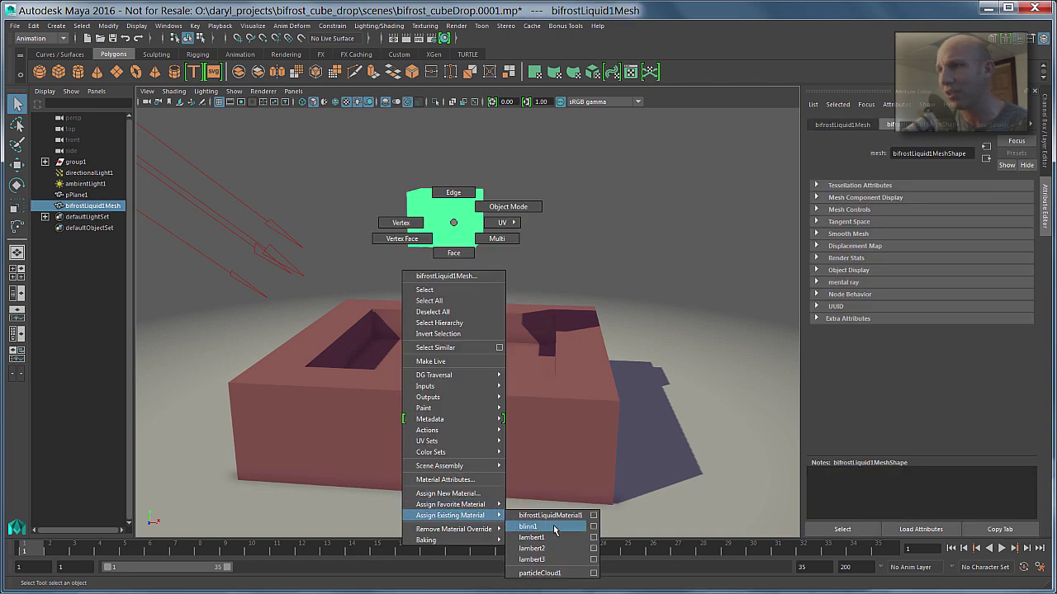
{"action": "left_click", "coordinate": [549, 535]}
{"action": "left_click", "coordinate": [578, 219]}
{"action": "left_click_drag", "start_coordinate": [578, 220], "coordinate": [116, 440], "text": "alt"}
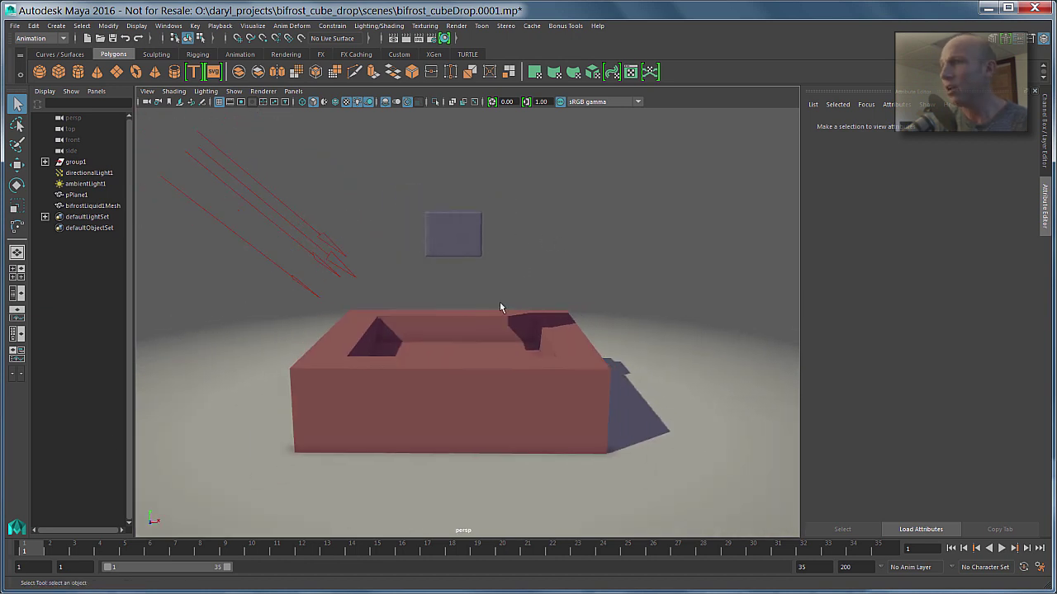
{"action": "left_click", "coordinate": [459, 243]}
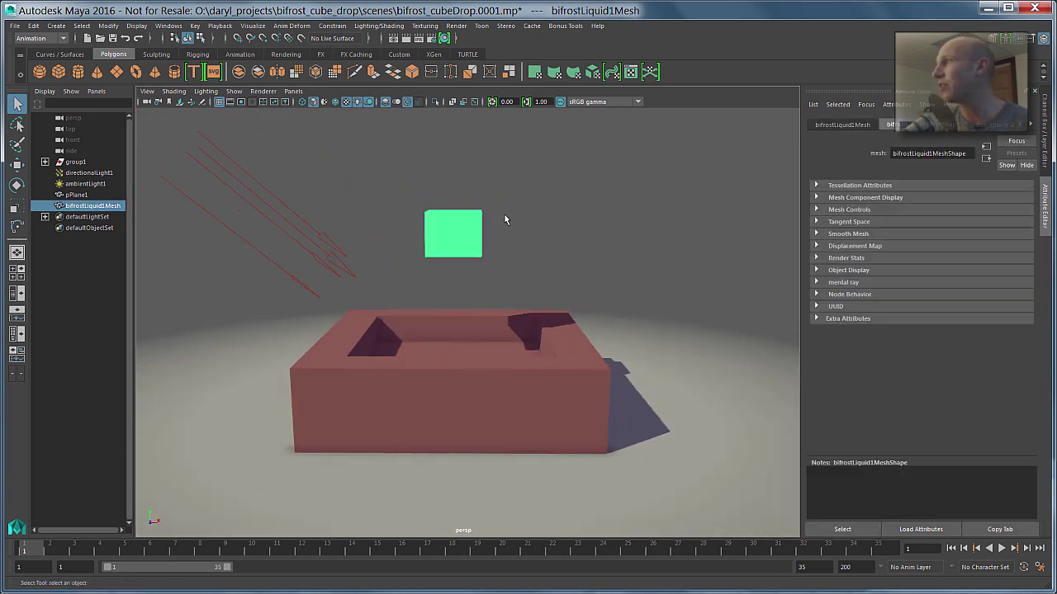
{"action": "left_click", "coordinate": [1030, 126]}
{"action": "left_click", "coordinate": [956, 125]}
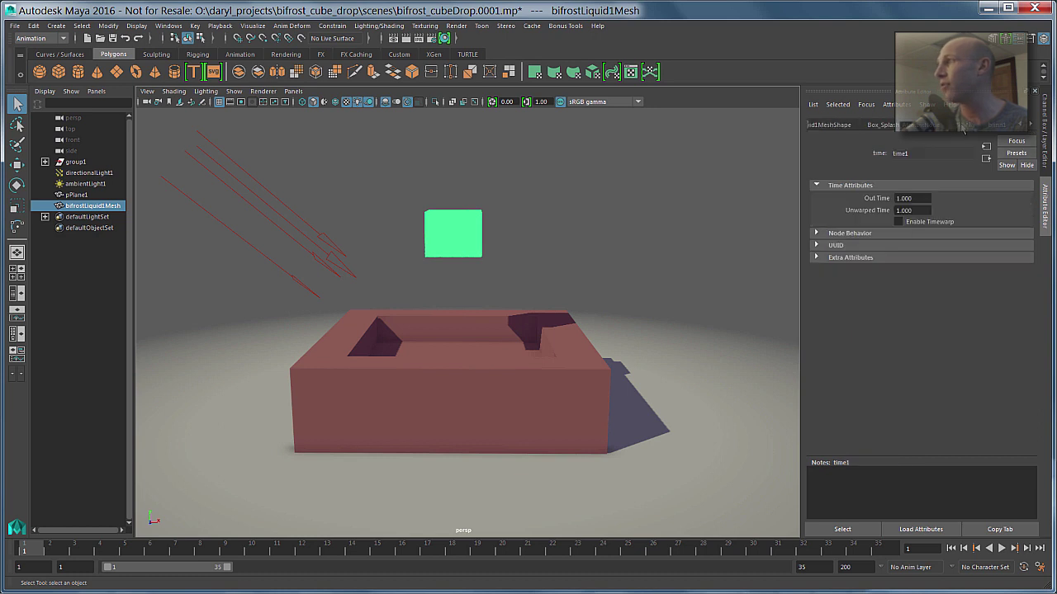
{"action": "left_click", "coordinate": [571, 169]}
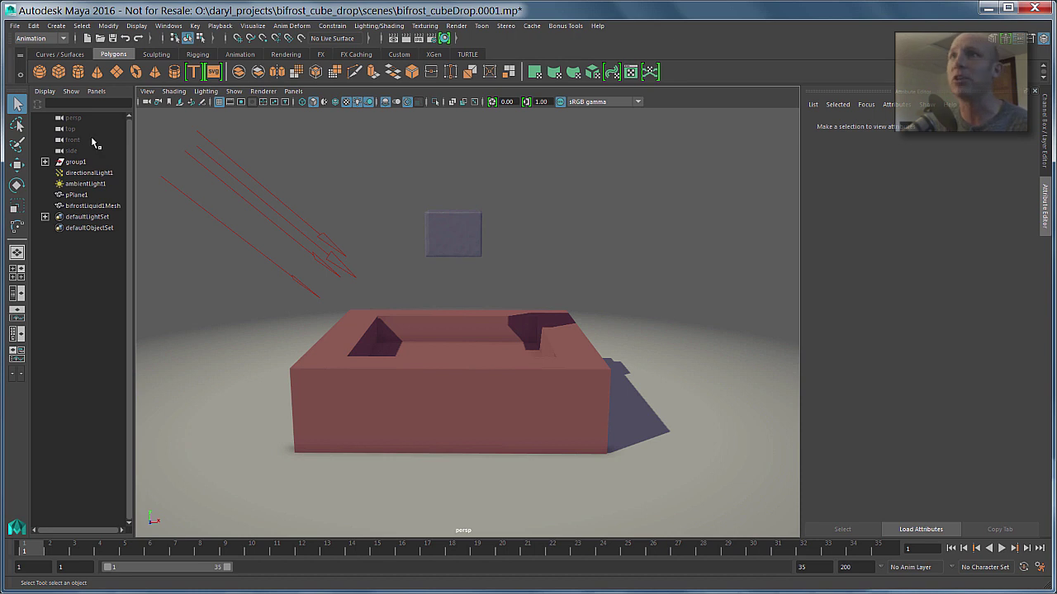
{"action": "left_click", "coordinate": [194, 27]}
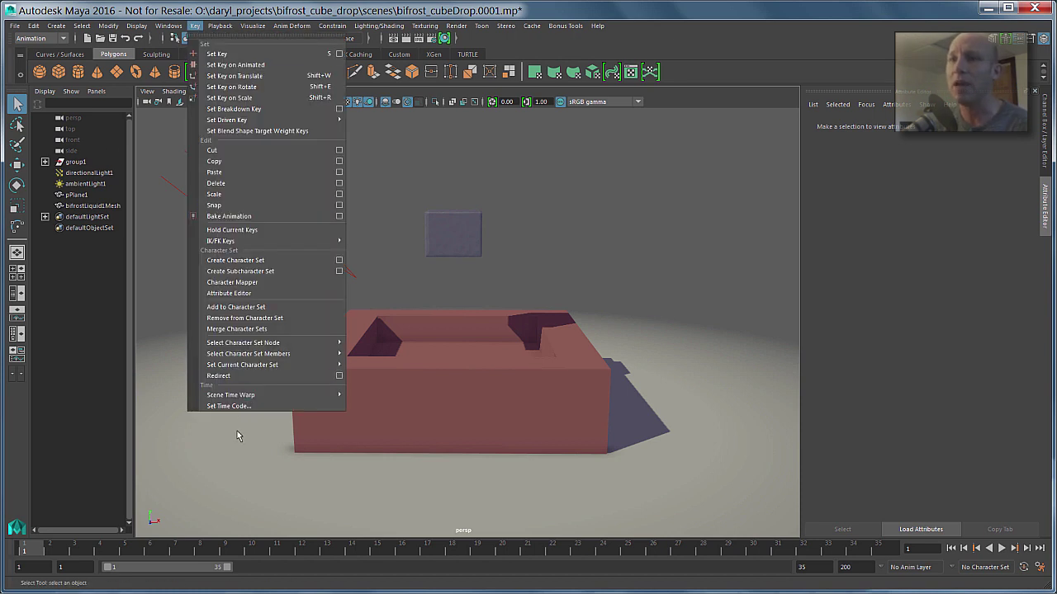
{"action": "mouse_move", "coordinate": [249, 395]}
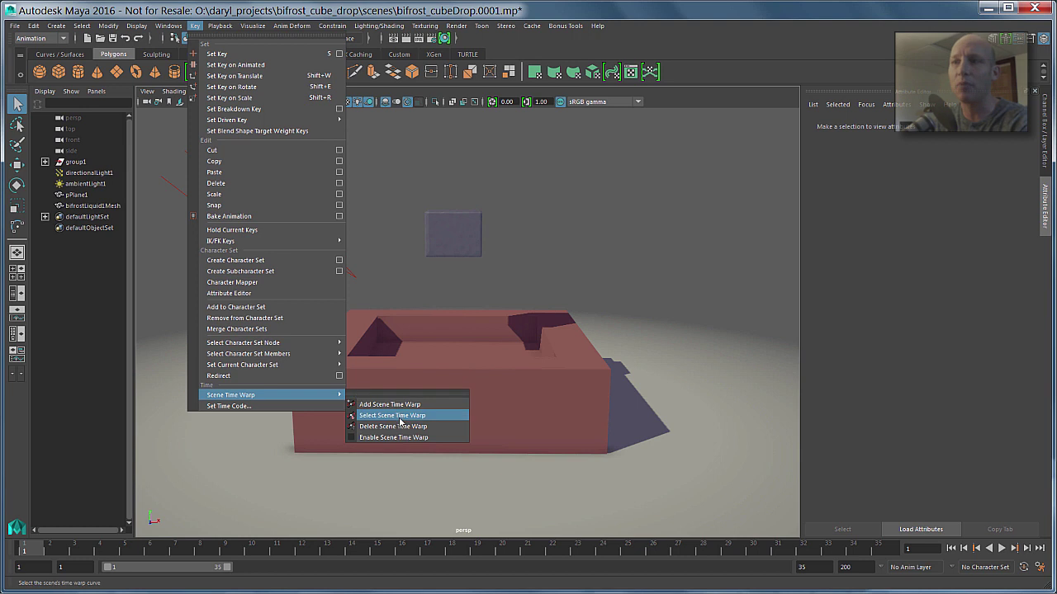
{"action": "left_click", "coordinate": [599, 260]}
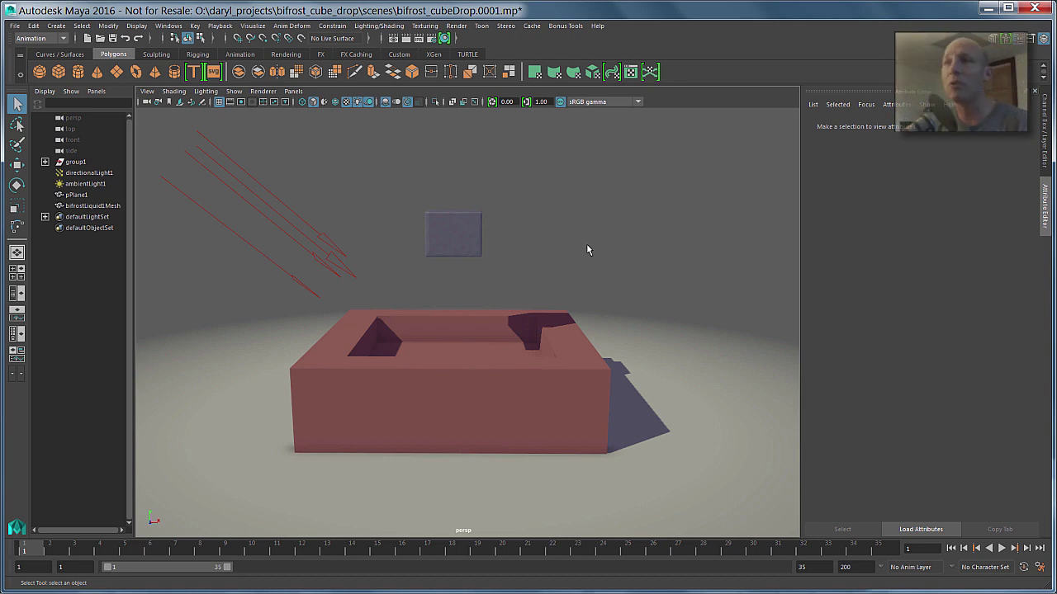
Step: Select the splash cube and show the Box_Splash Alembic node's attributes
{"action": "left_click", "coordinate": [428, 251]}
{"action": "left_click_drag", "start_coordinate": [428, 250], "coordinate": [554, 212], "text": "alt"}
{"action": "left_click", "coordinate": [554, 212]}
{"action": "left_click", "coordinate": [463, 239]}
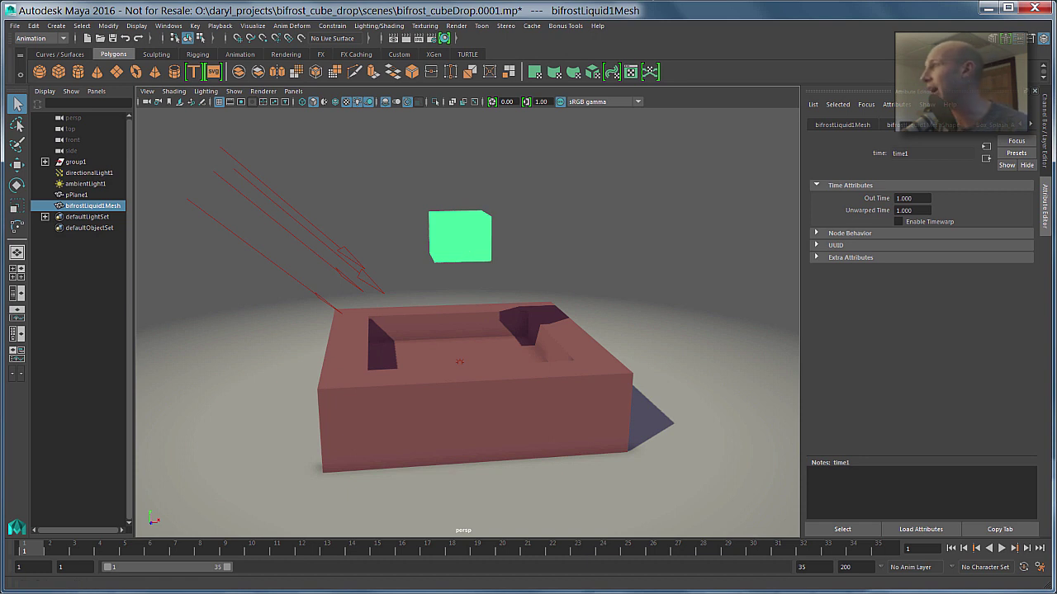
{"action": "left_click", "coordinate": [1029, 126]}
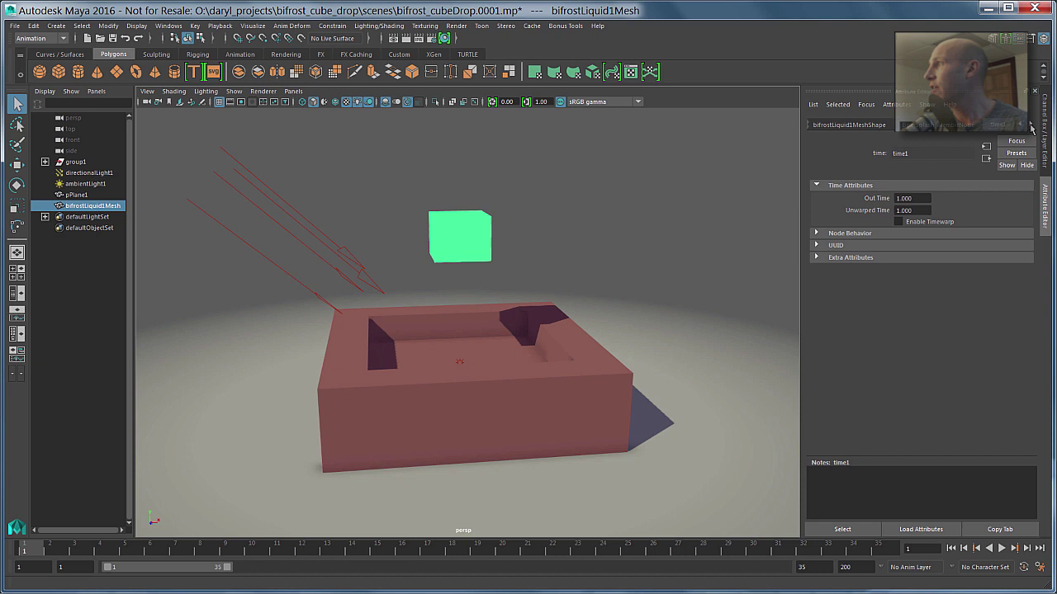
{"action": "left_click", "coordinate": [945, 128]}
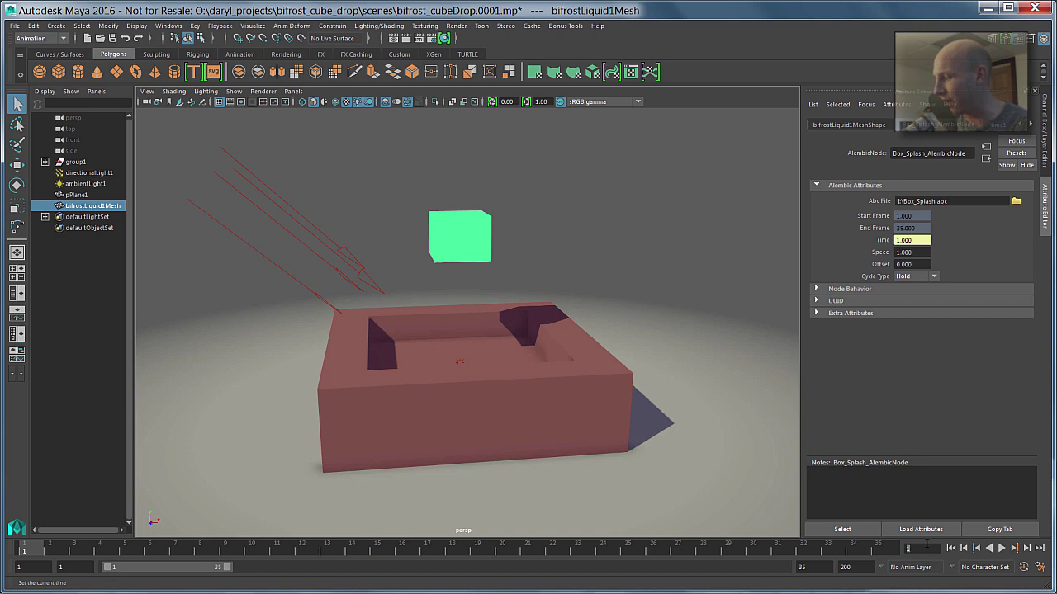
Step: At frame 15, break the Time attribute's connection, then return to frame 1
{"action": "left_click", "coordinate": [917, 548]}
{"action": "type", "text": "15"}
{"action": "key", "text": "Return"}
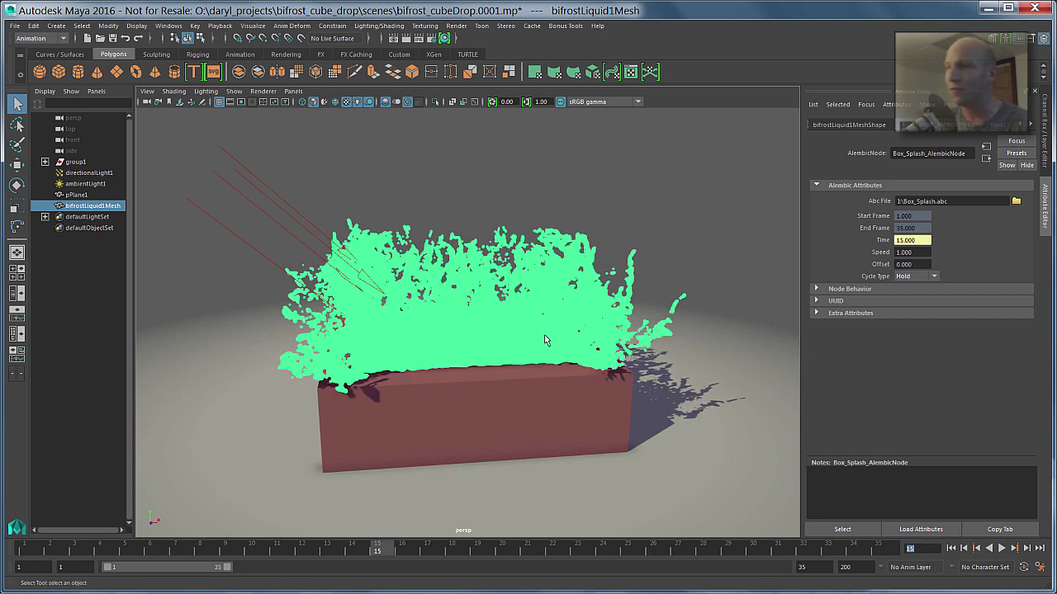
{"action": "left_click_drag", "start_coordinate": [546, 339], "coordinate": [555, 339], "text": "alt"}
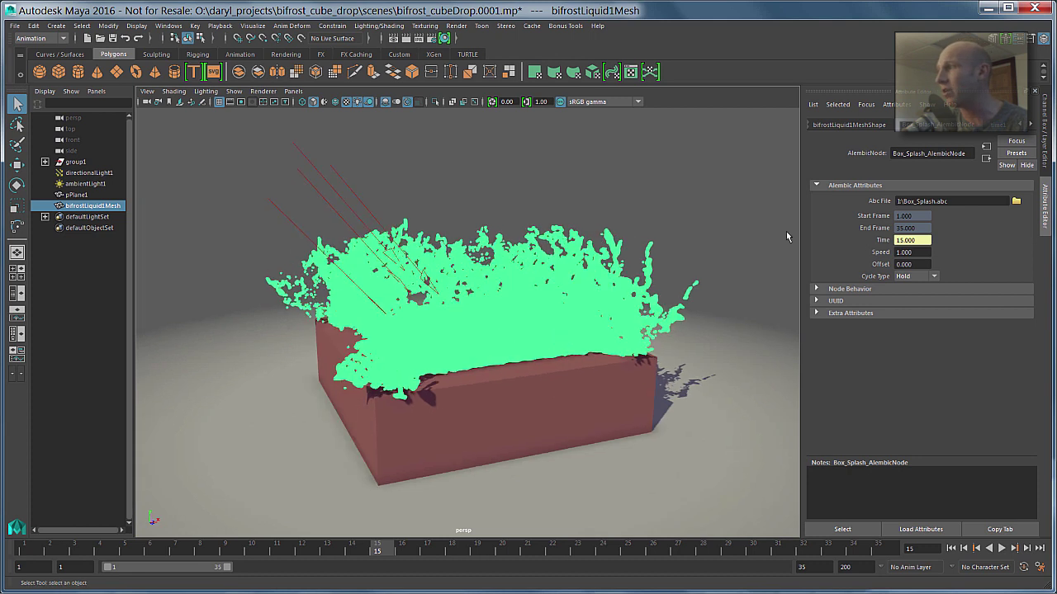
{"action": "right_click", "coordinate": [892, 241]}
{"action": "left_click", "coordinate": [901, 268]}
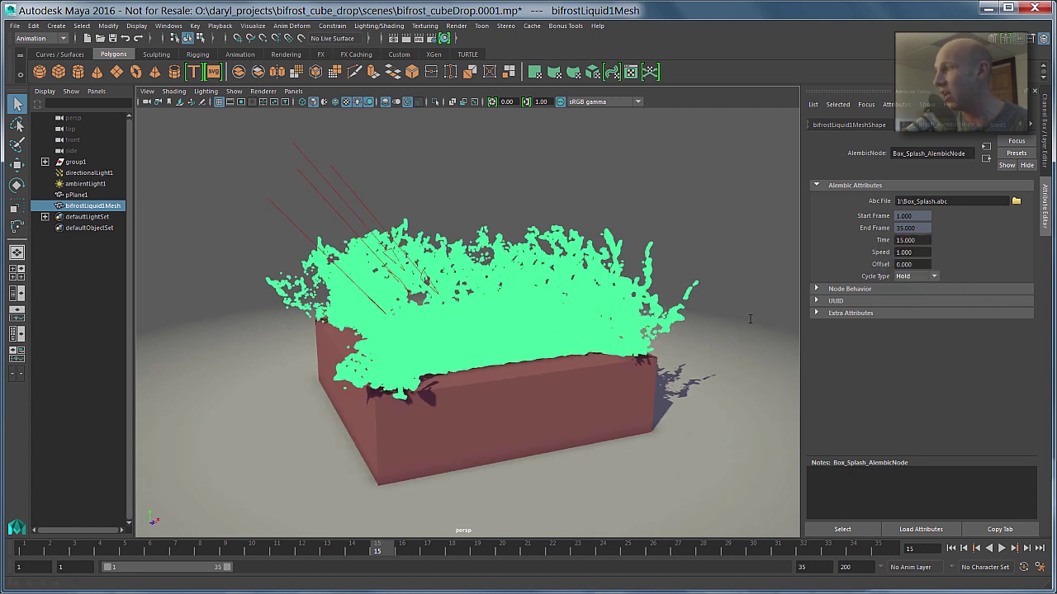
{"action": "left_click", "coordinate": [951, 548]}
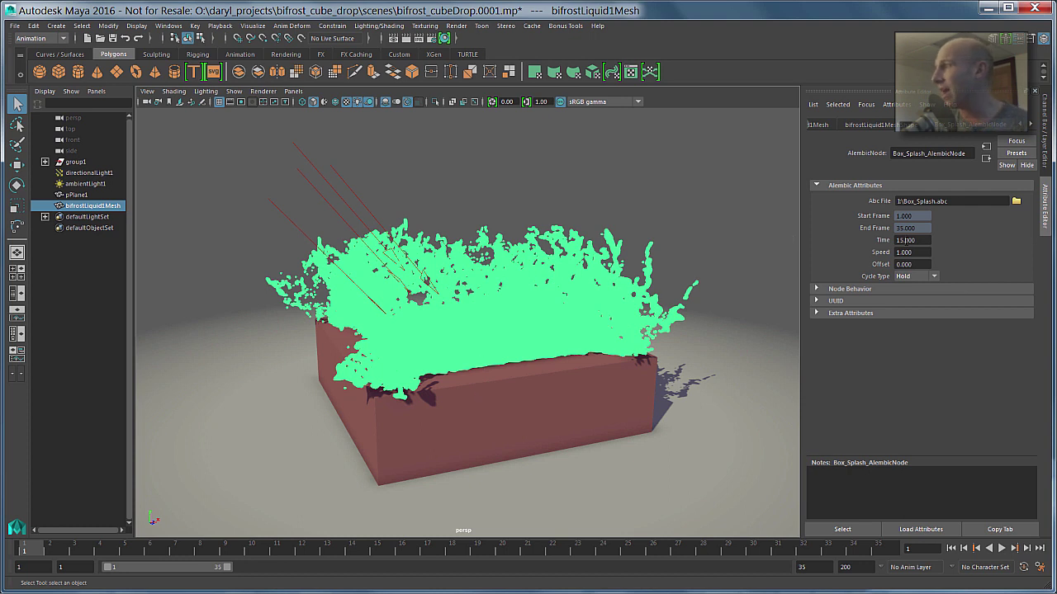
Step: Set the splash cache's Time to 1 and key it at frame 1
{"action": "double_click", "coordinate": [905, 239]}
{"action": "type", "text": "1"}
{"action": "key", "text": "Return"}
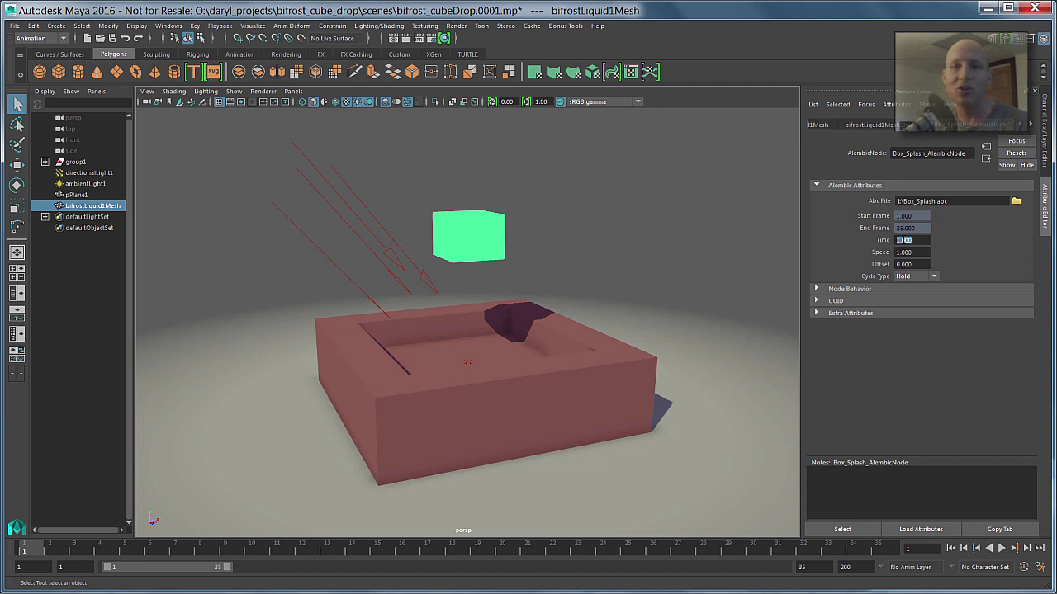
{"action": "left_click", "coordinate": [668, 370]}
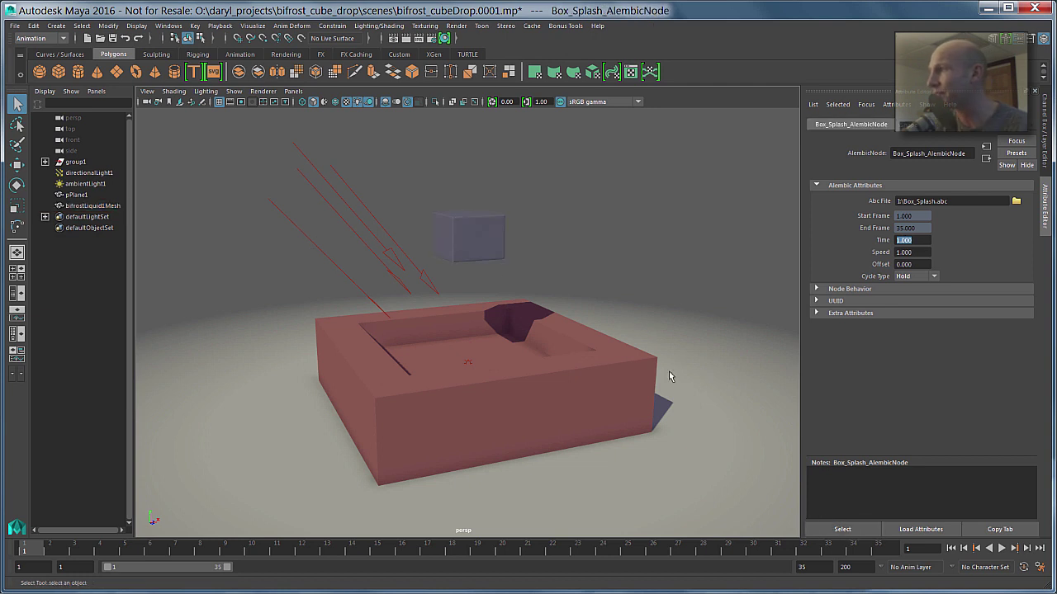
{"action": "middle_click_drag", "start_coordinate": [668, 370], "coordinate": [614, 330], "text": "alt"}
{"action": "right_click", "coordinate": [904, 239]}
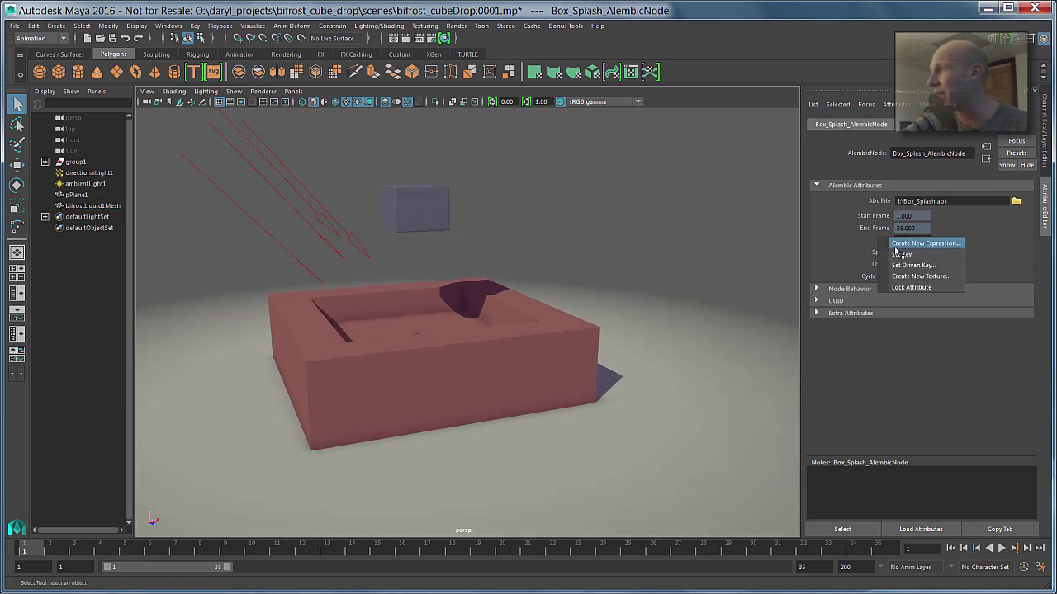
{"action": "left_click", "coordinate": [895, 260]}
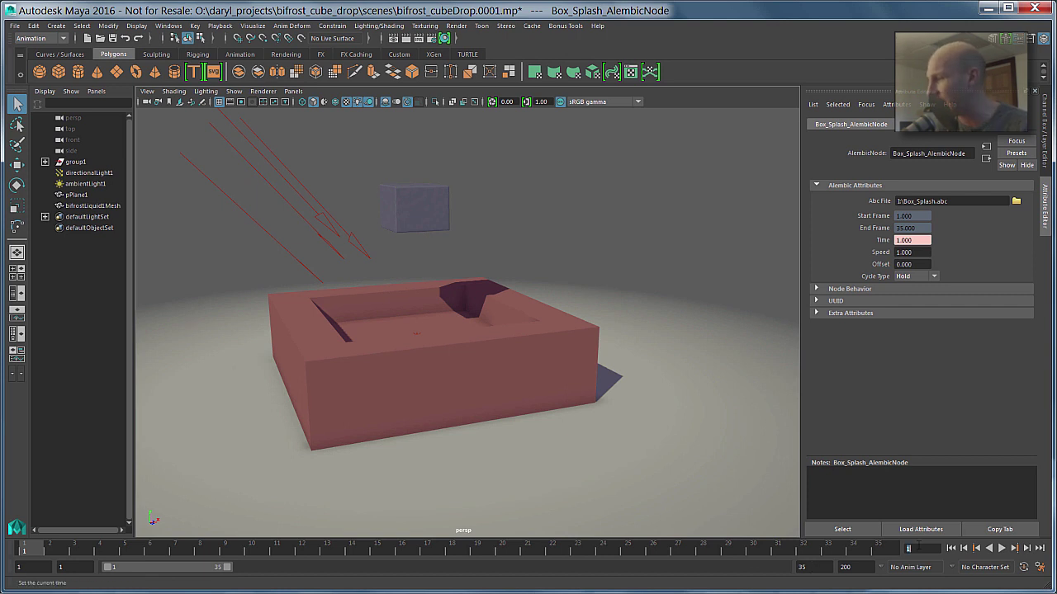
Step: Go to frame 35, set Time to 35 and key it
{"action": "key", "text": "Return"}
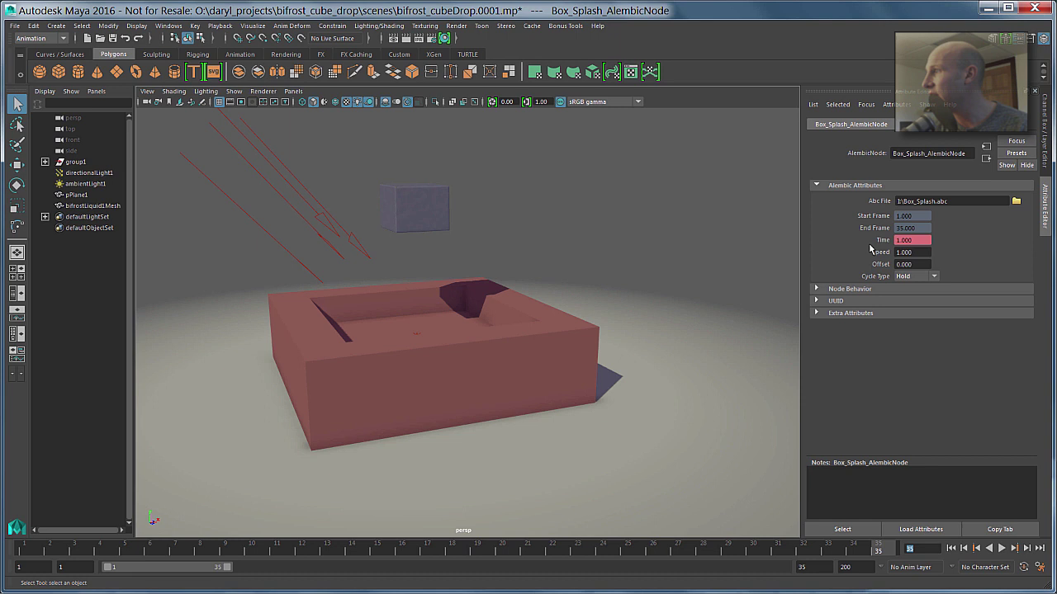
{"action": "double_click", "coordinate": [912, 241]}
{"action": "type", "text": "35"}
{"action": "key", "text": "Return"}
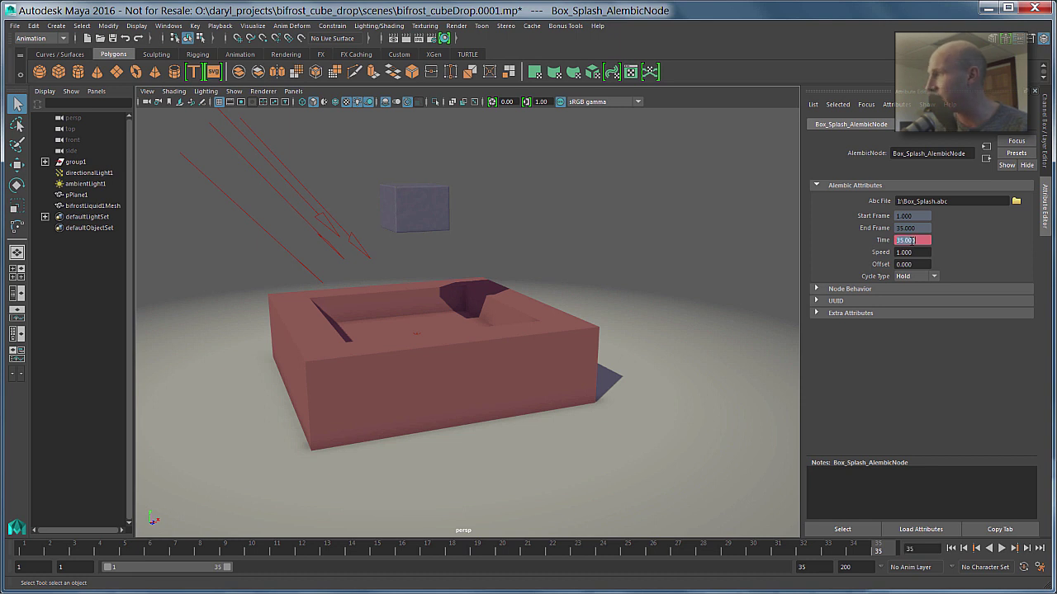
{"action": "right_click", "coordinate": [893, 243]}
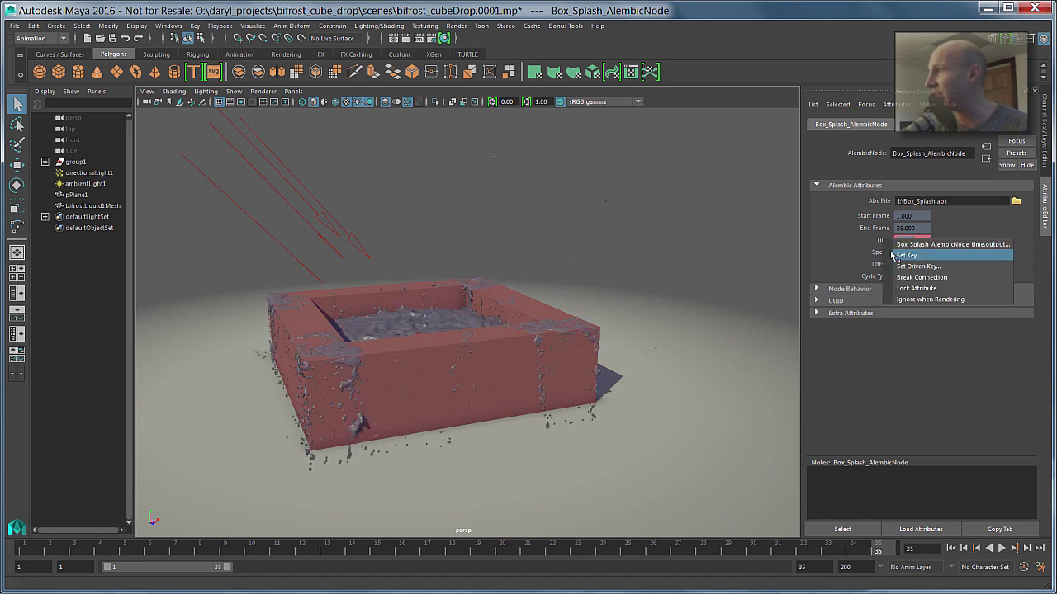
{"action": "left_click", "coordinate": [892, 257]}
{"action": "left_click_drag", "start_coordinate": [470, 337], "coordinate": [474, 274], "text": "alt"}
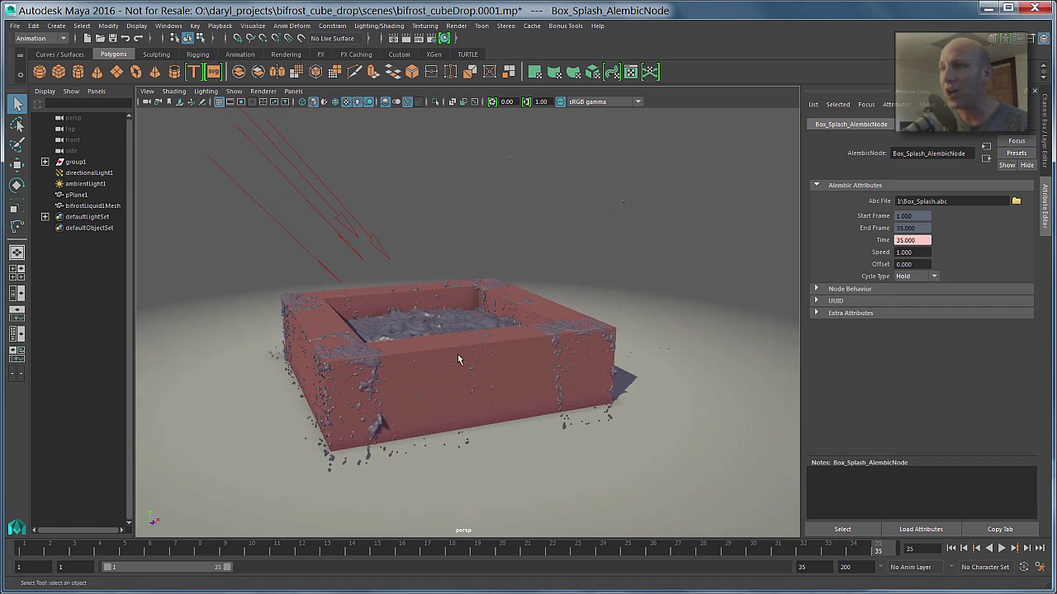
Step: Switch to the Persp/Graph layout and give the Time curve linear tangents
{"action": "key", "text": "space"}
{"action": "left_click_drag", "start_coordinate": [403, 273], "coordinate": [395, 270]}
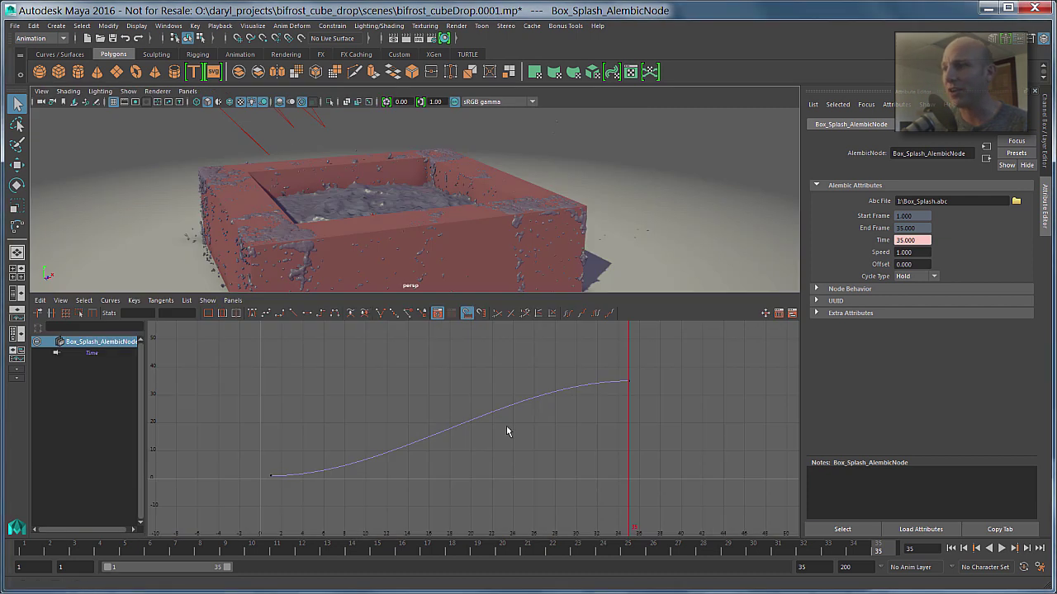
{"action": "middle_click_drag", "start_coordinate": [469, 427], "coordinate": [465, 427], "text": "alt"}
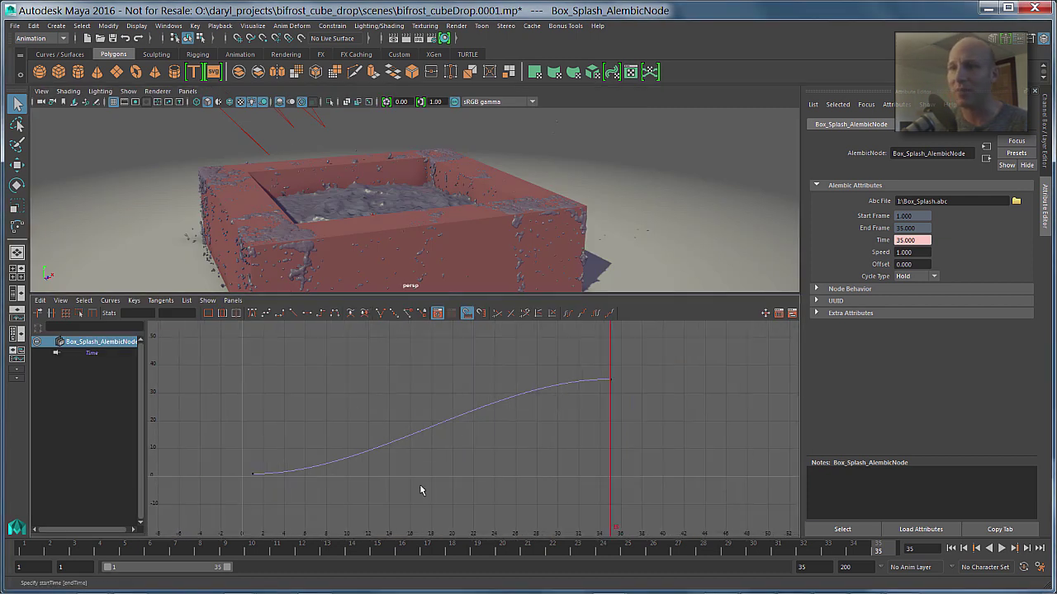
{"action": "left_click_drag", "start_coordinate": [420, 490], "coordinate": [298, 381]}
{"action": "left_click", "coordinate": [298, 313]}
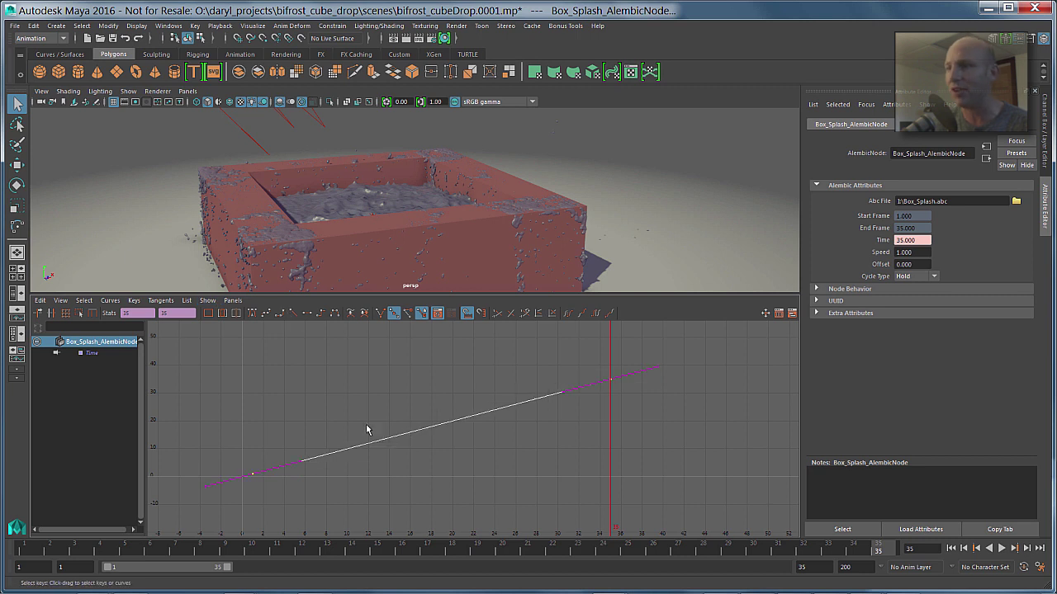
{"action": "middle_click_drag", "start_coordinate": [367, 429], "coordinate": [377, 481], "text": "alt"}
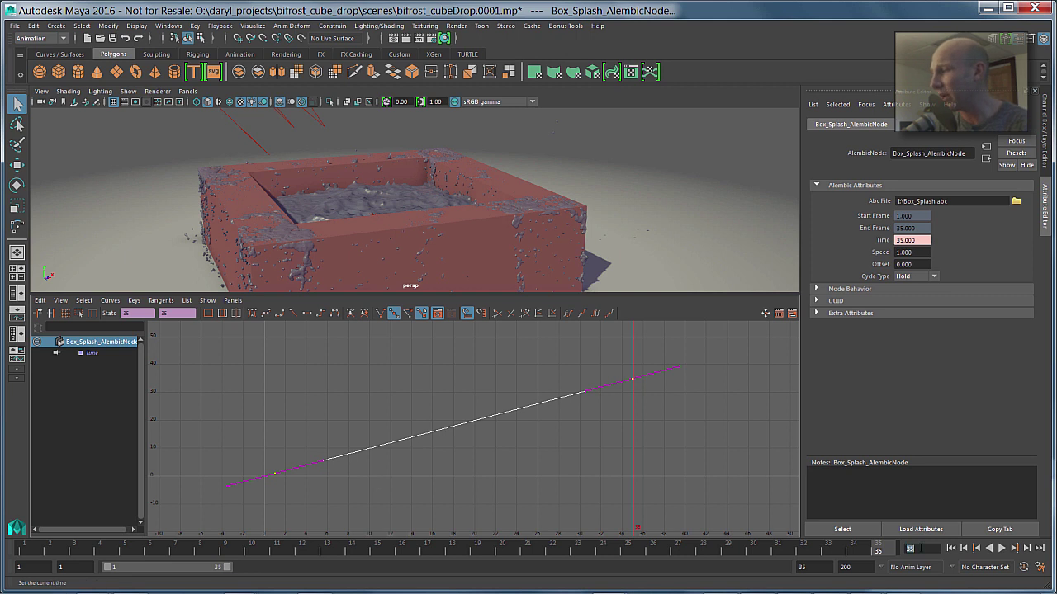
Step: Insert a key on the Time curve at frame 15, then move to frame 25
{"action": "key", "text": "Return"}
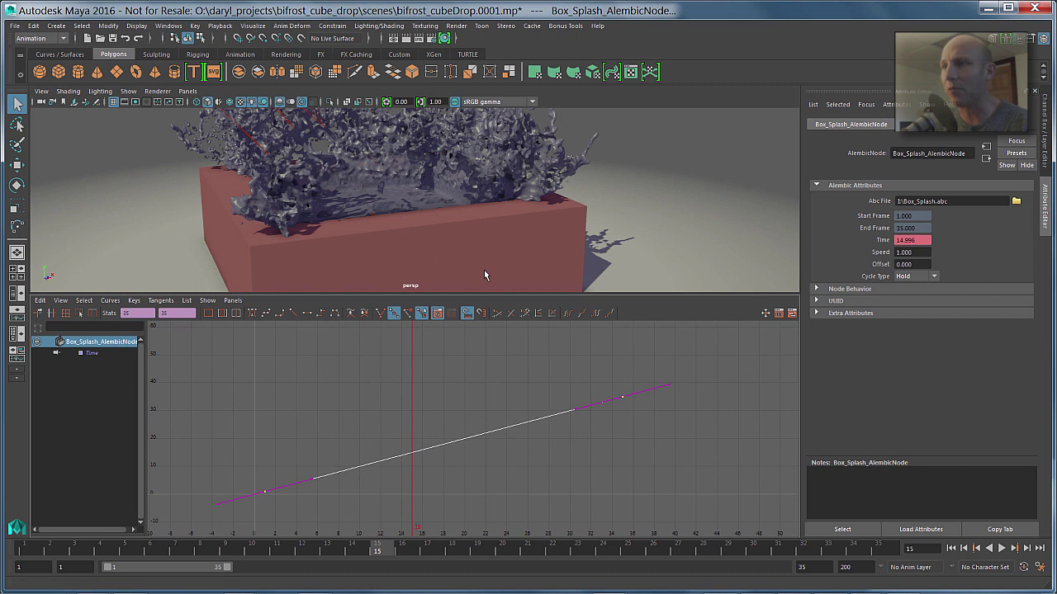
{"action": "left_click_drag", "start_coordinate": [454, 292], "coordinate": [429, 314]}
{"action": "right_click_drag", "start_coordinate": [418, 485], "coordinate": [432, 491]}
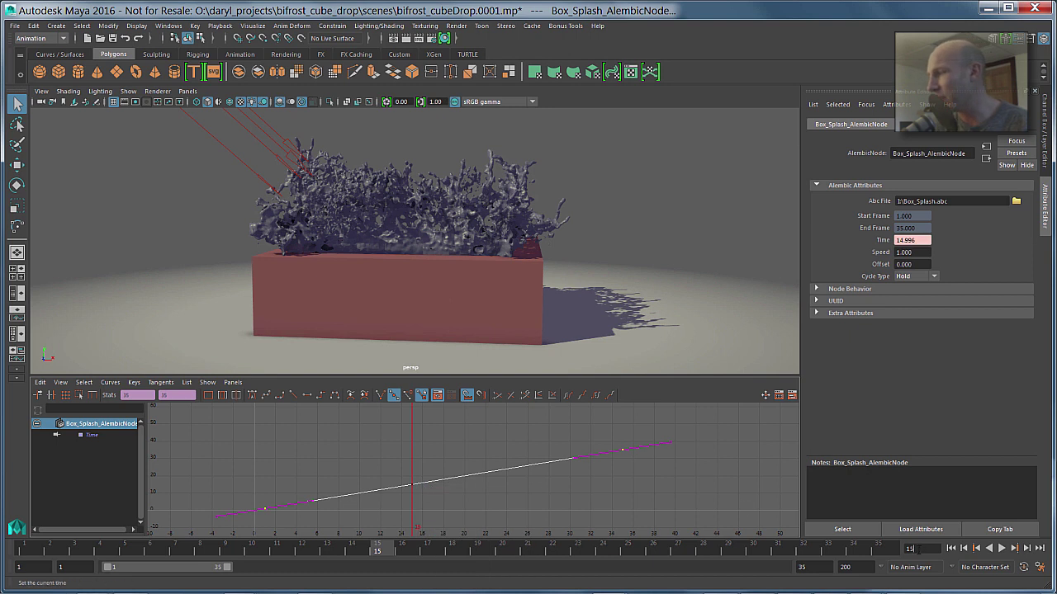
{"action": "left_click", "coordinate": [910, 549]}
{"action": "type", "text": "25"}
{"action": "key", "text": "Return"}
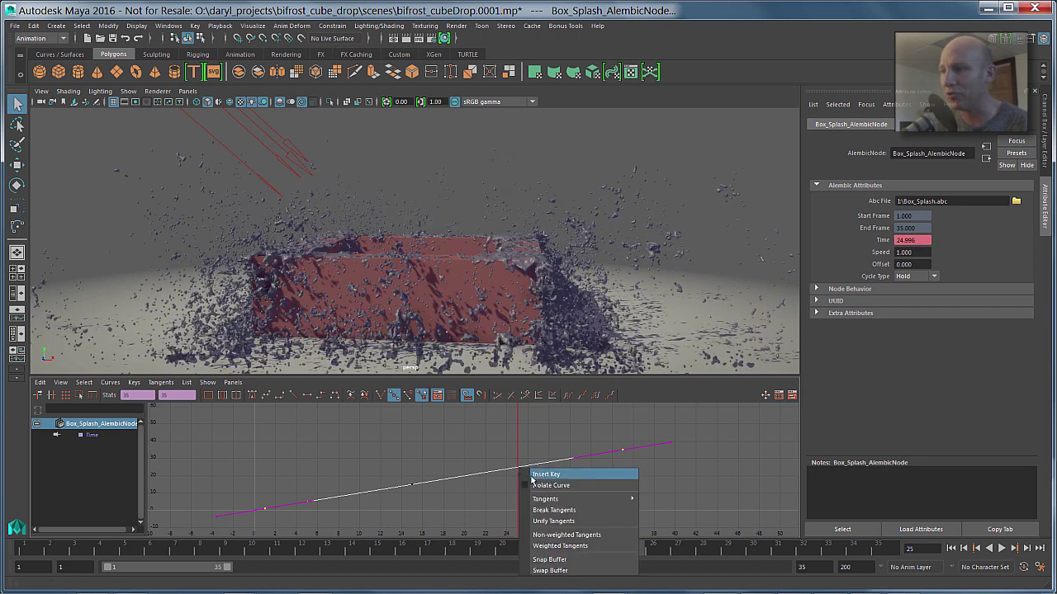
Step: Insert a key at frame 25 with value 15 and flatten it into a hold from 15 to 25
{"action": "left_click", "coordinate": [532, 475]}
{"action": "left_click", "coordinate": [523, 484]}
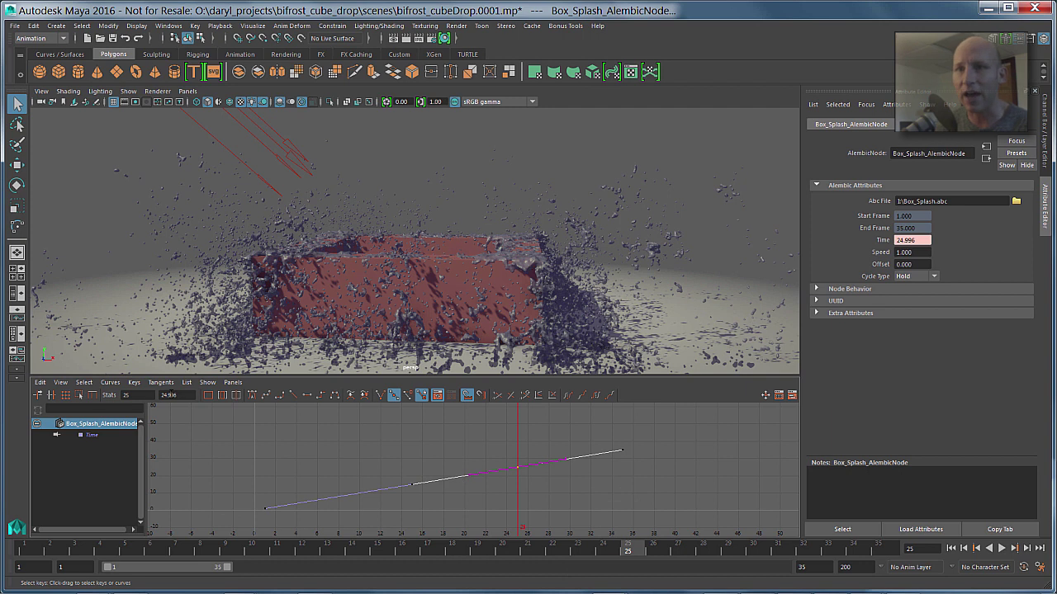
{"action": "left_click_drag", "start_coordinate": [175, 394], "coordinate": [189, 395]}
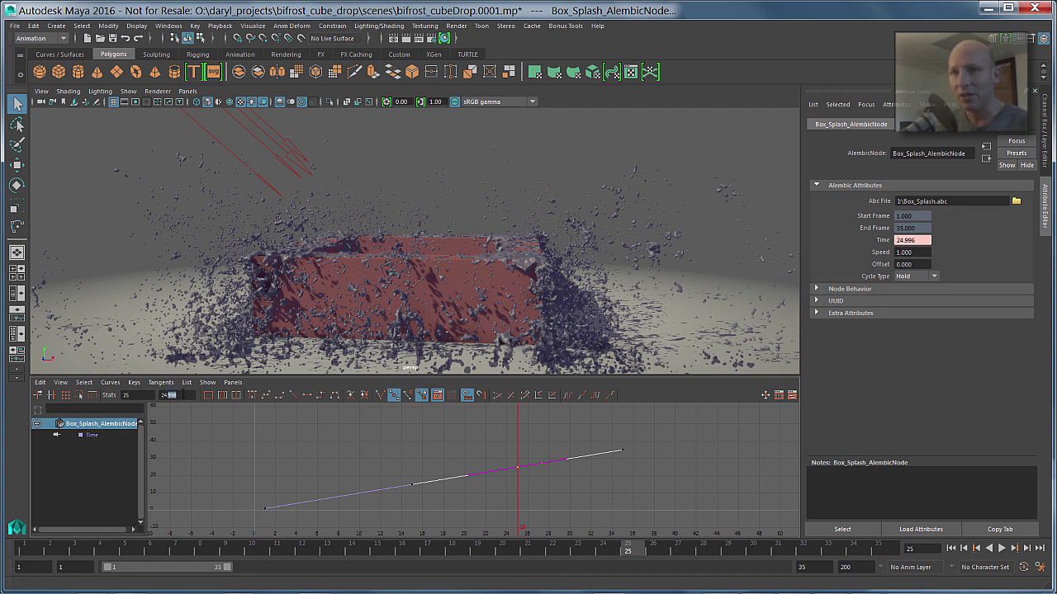
{"action": "key", "text": "Return"}
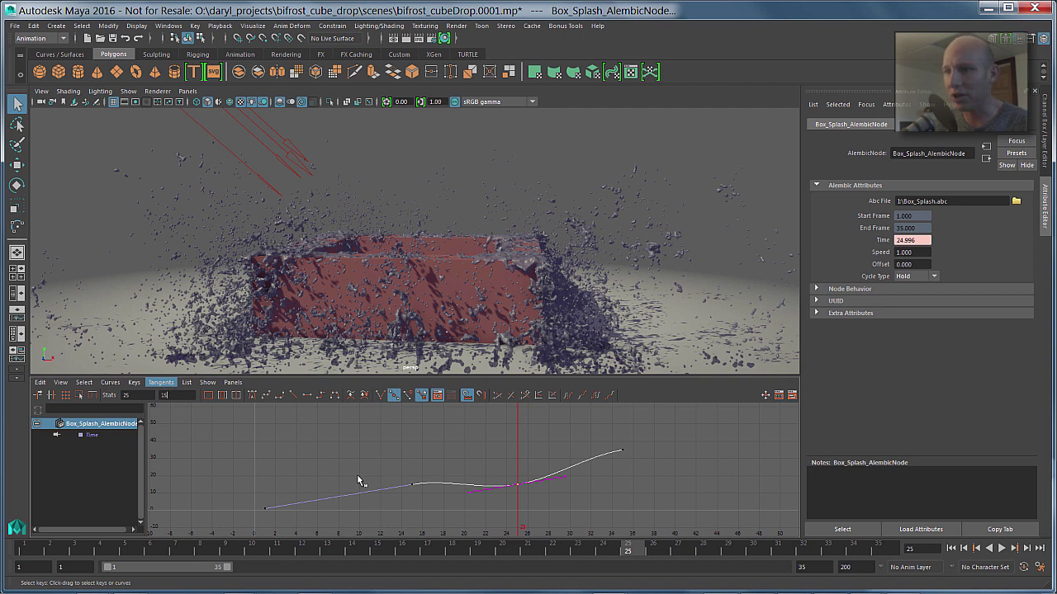
{"action": "left_click", "coordinate": [293, 396]}
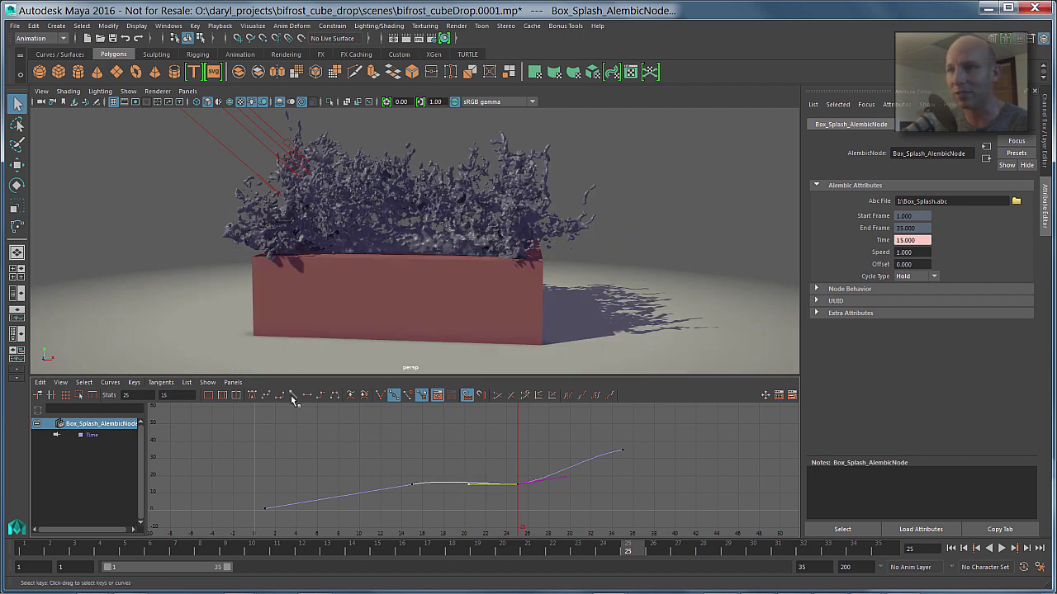
Step: Move the last Time key from frame 35 to frame 45
{"action": "left_click", "coordinate": [370, 493]}
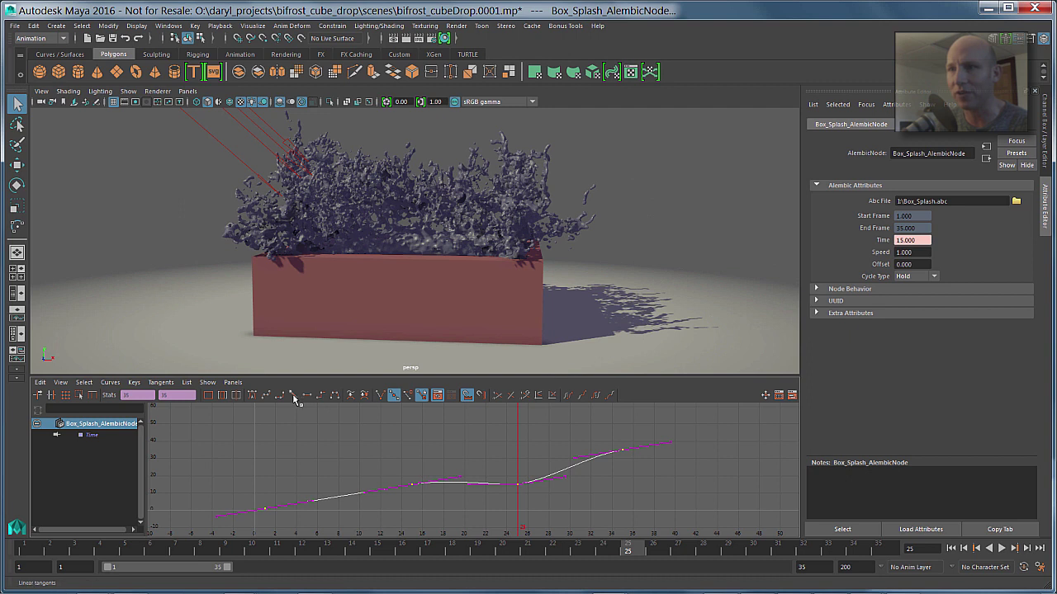
{"action": "left_click", "coordinate": [643, 487]}
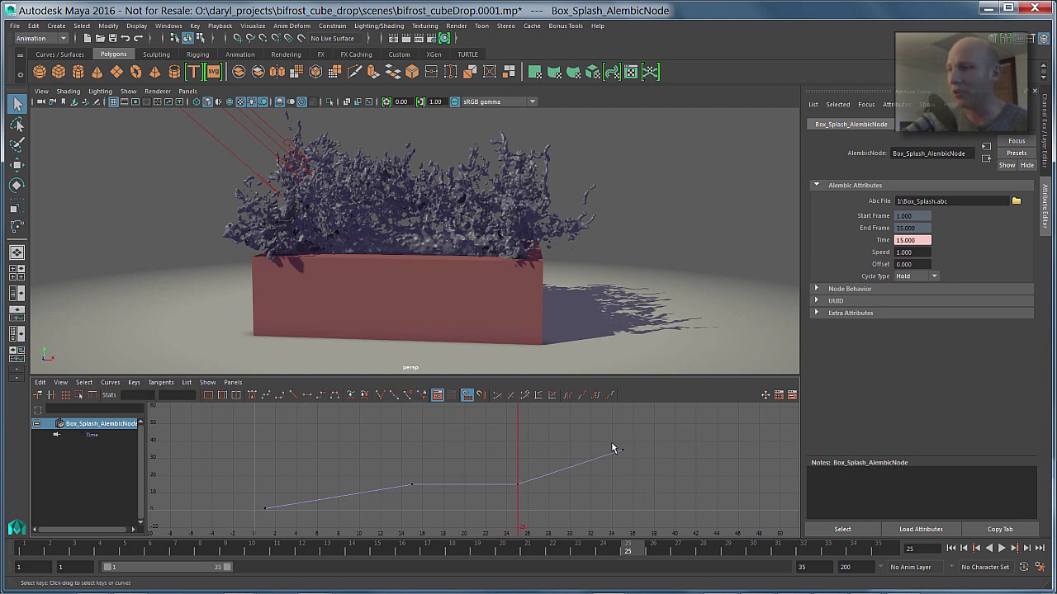
{"action": "left_click_drag", "start_coordinate": [655, 471], "coordinate": [654, 470]}
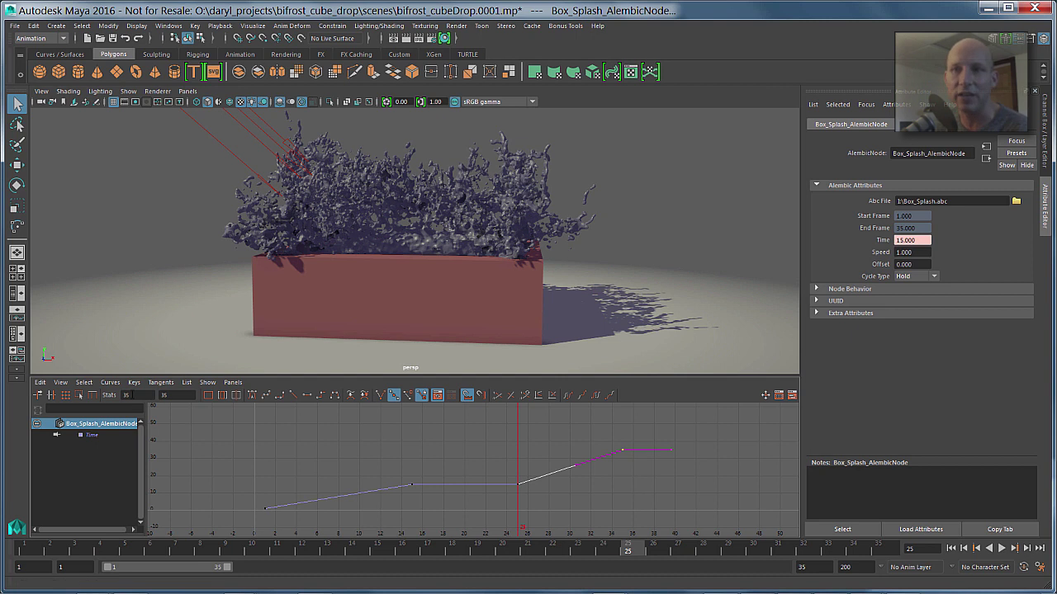
{"action": "type", "text": "45"}
{"action": "key", "text": "Return"}
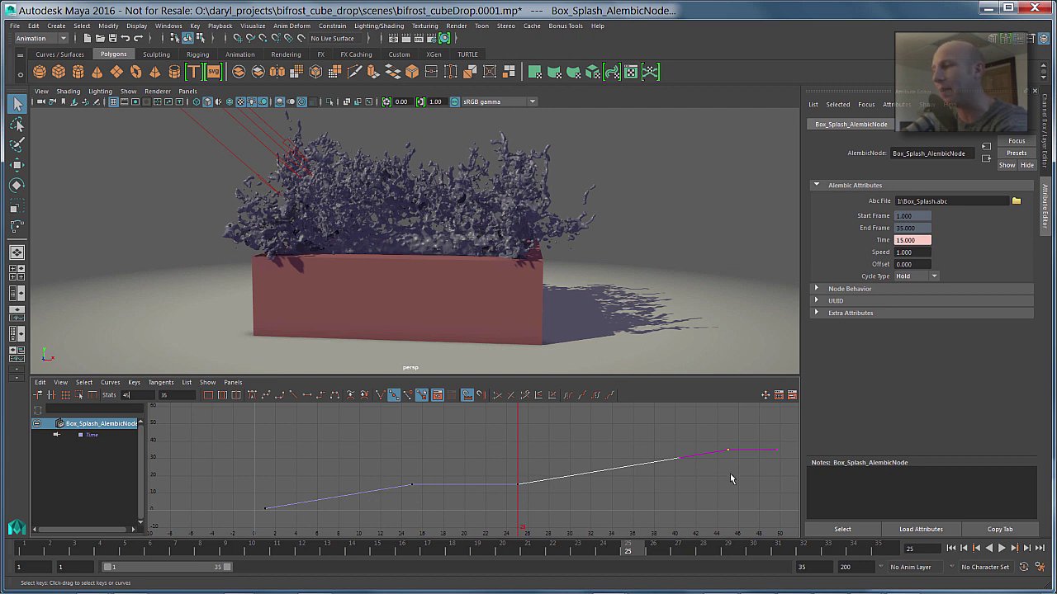
{"action": "left_click_drag", "start_coordinate": [555, 255], "coordinate": [503, 255], "text": "alt"}
Step: Return to a single perspective view and create a Camera and Aim
{"action": "right_click_drag", "start_coordinate": [503, 256], "coordinate": [466, 257], "text": "alt"}
{"action": "key", "text": "space"}
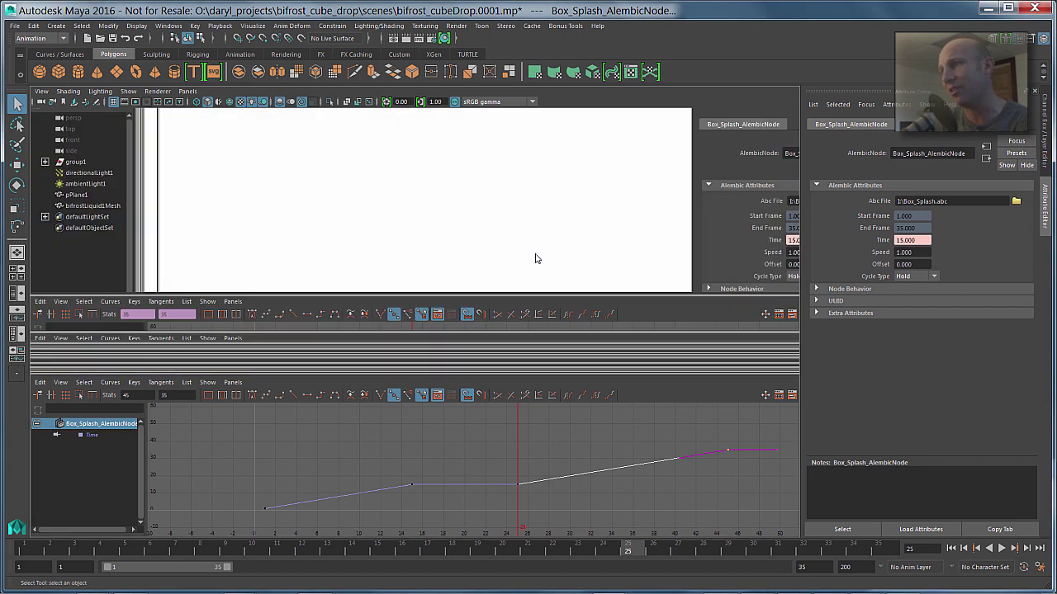
{"action": "right_click_drag", "start_coordinate": [579, 311], "coordinate": [565, 240], "text": "alt"}
{"action": "left_click", "coordinate": [576, 201]}
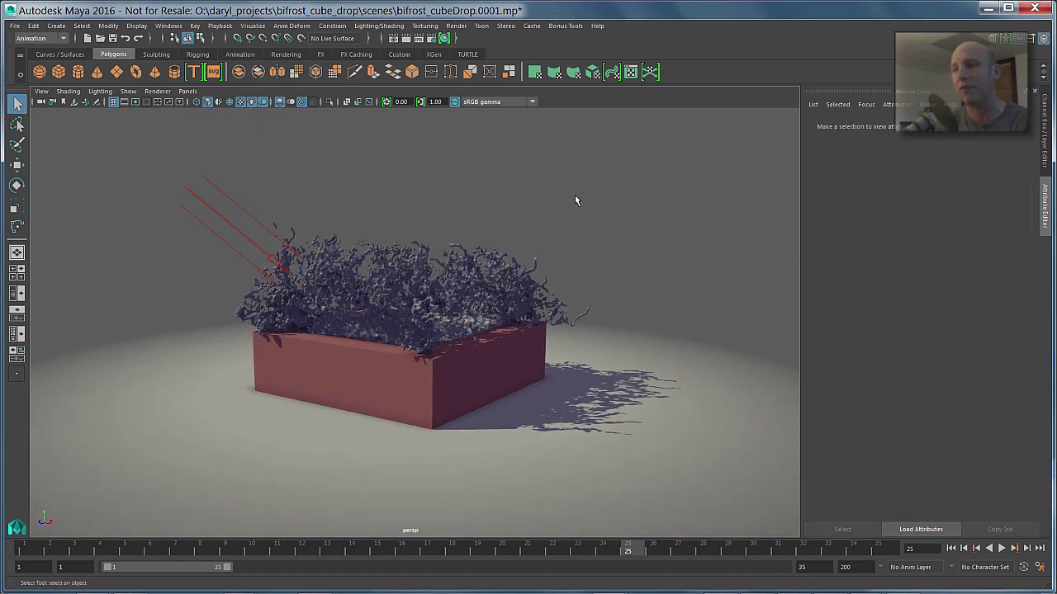
{"action": "left_click_drag", "start_coordinate": [424, 293], "coordinate": [386, 289], "text": "alt"}
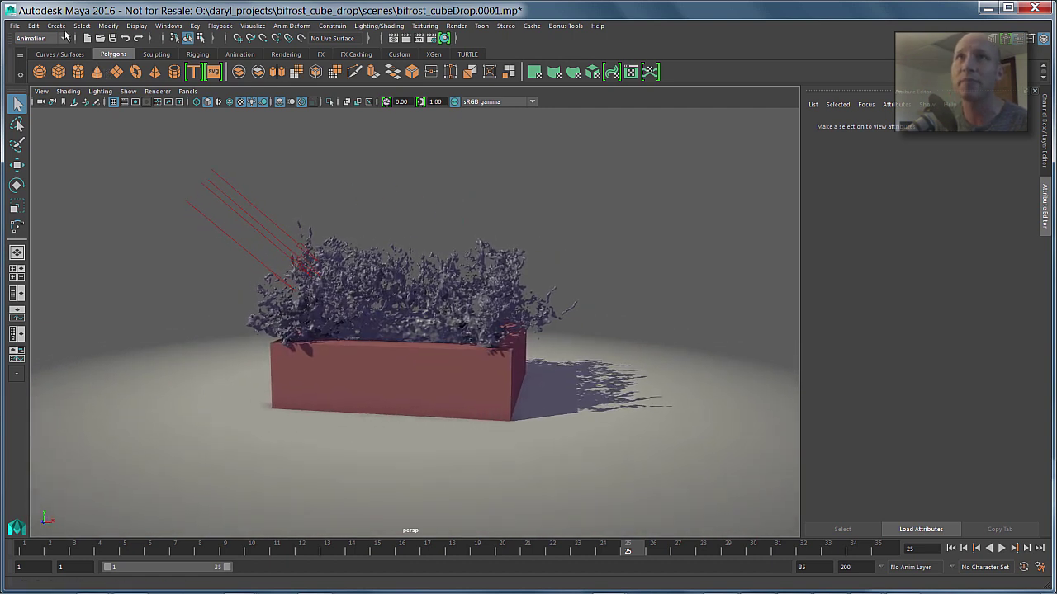
{"action": "left_click", "coordinate": [57, 25]}
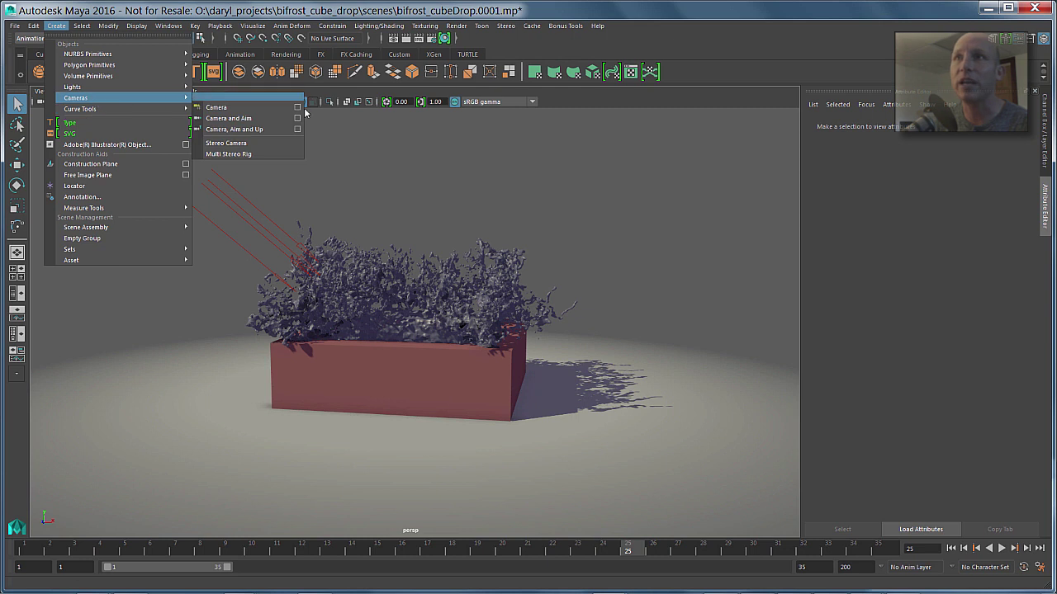
{"action": "left_click", "coordinate": [240, 120]}
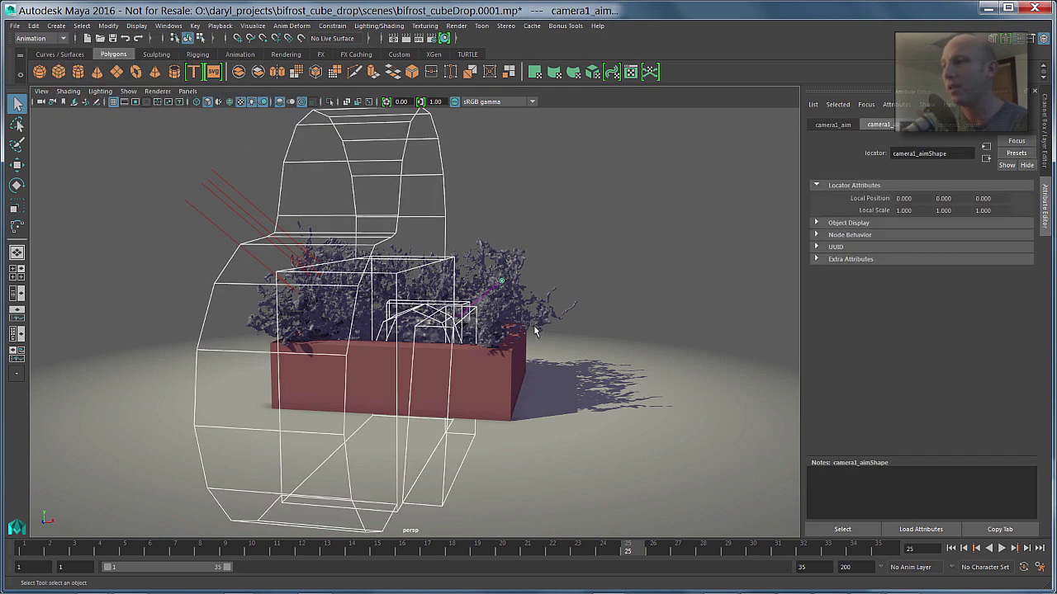
Step: Look through camera1 and frame the splash mesh from the box's side
{"action": "key", "text": "space"}
{"action": "left_click_drag", "start_coordinate": [622, 295], "coordinate": [755, 305]}
{"action": "right_click_drag", "start_coordinate": [475, 312], "coordinate": [452, 271], "text": "alt"}
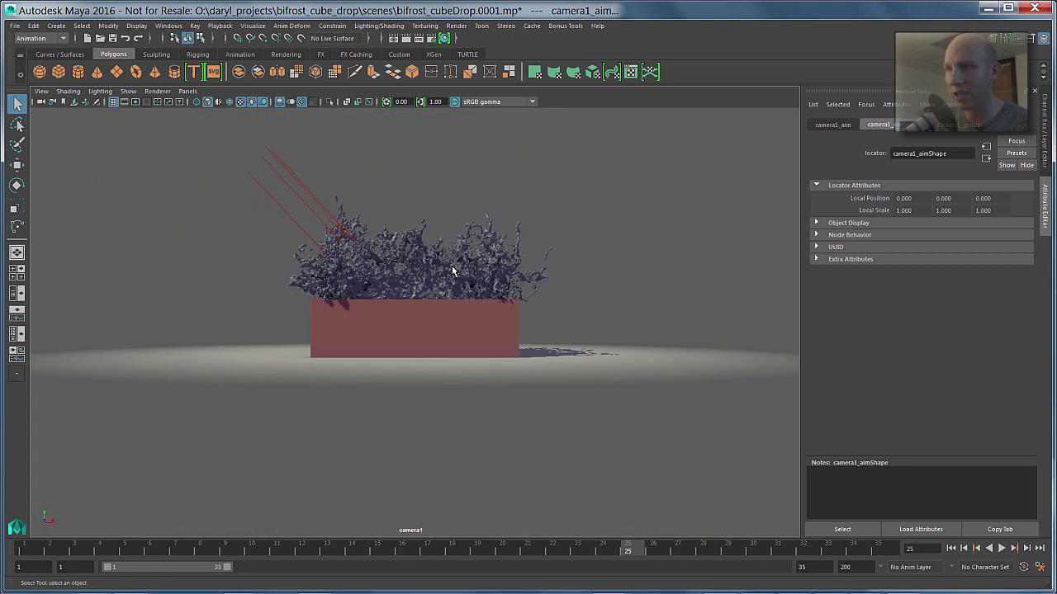
{"action": "left_click", "coordinate": [428, 273]}
{"action": "key", "text": "f"}
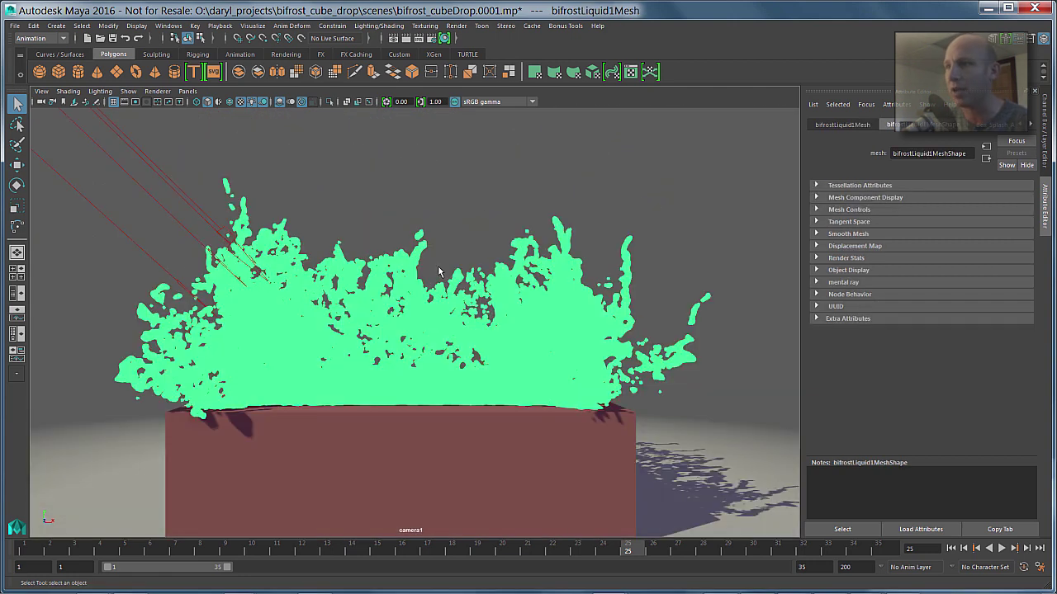
{"action": "left_click_drag", "start_coordinate": [439, 271], "coordinate": [381, 270], "text": "alt"}
{"action": "left_click", "coordinate": [519, 177]}
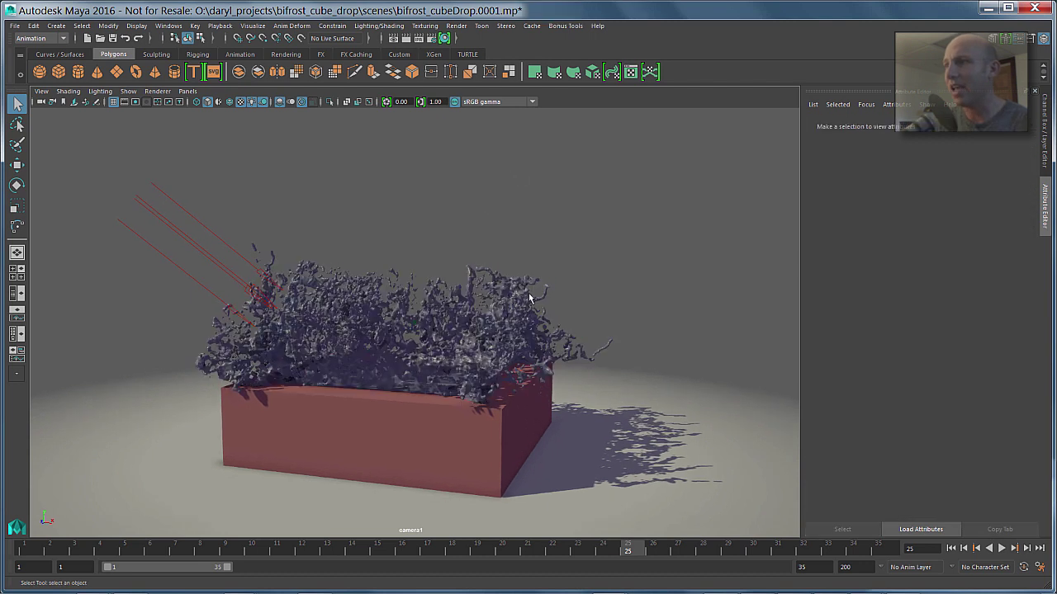
{"action": "key", "text": "space"}
{"action": "right_click_drag", "start_coordinate": [487, 326], "coordinate": [482, 307], "text": "alt"}
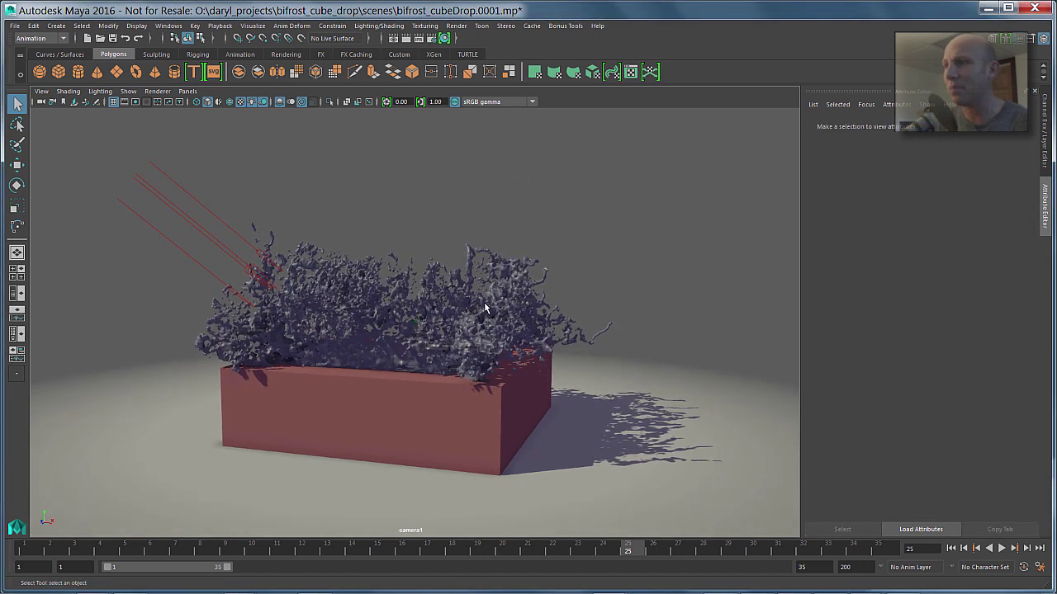
Step: Switch back to the persp camera and view the box from above in a wider shot
{"action": "key", "text": "space"}
{"action": "left_click_drag", "start_coordinate": [484, 302], "coordinate": [452, 245]}
{"action": "right_click_drag", "start_coordinate": [550, 358], "coordinate": [448, 364], "text": "alt"}
{"action": "left_click_drag", "start_coordinate": [448, 364], "coordinate": [437, 335], "text": "alt"}
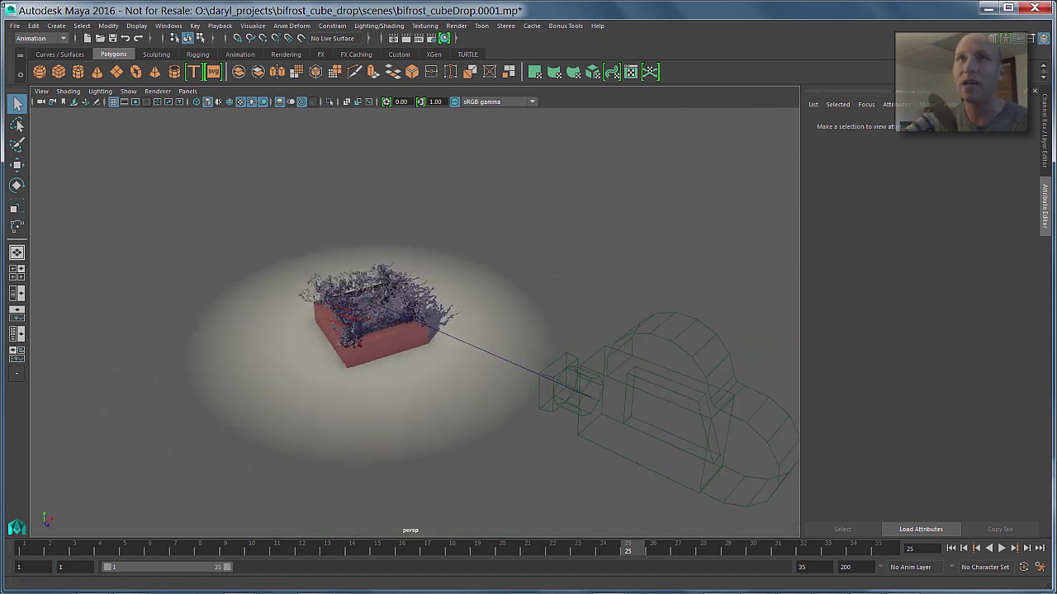
Step: Draw a Three Point Circular Arc through points beside the camera, in front of and left of the box
{"action": "left_click", "coordinate": [14, 26]}
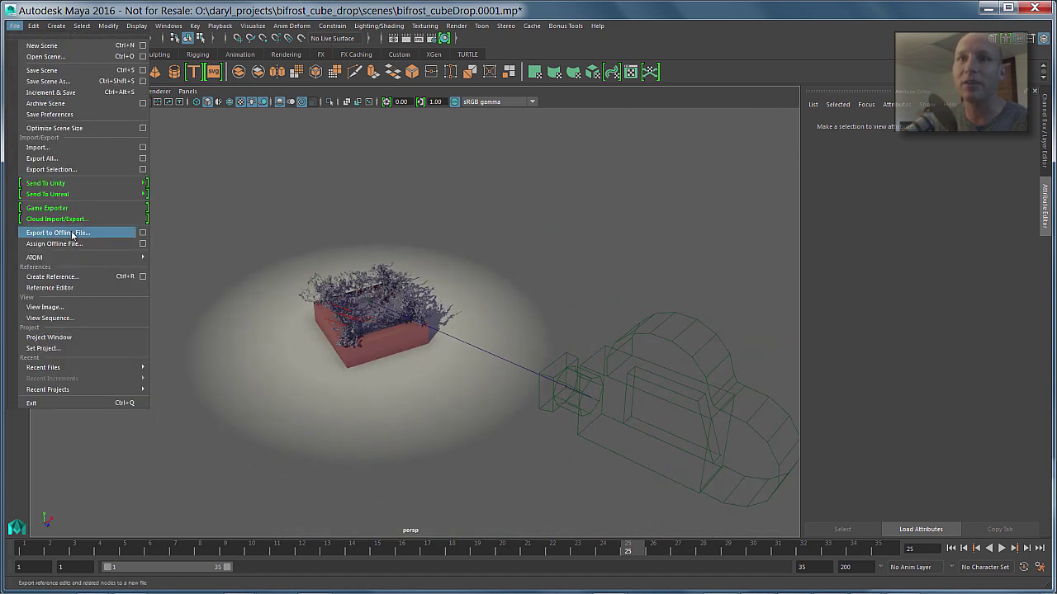
{"action": "mouse_move", "coordinate": [56, 26]}
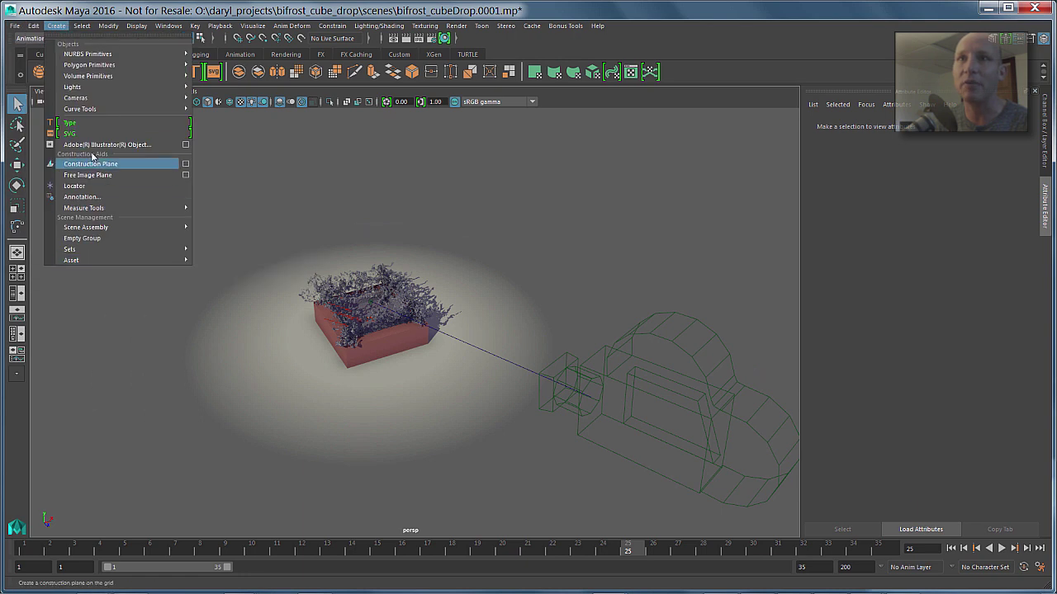
{"action": "mouse_move", "coordinate": [149, 109]}
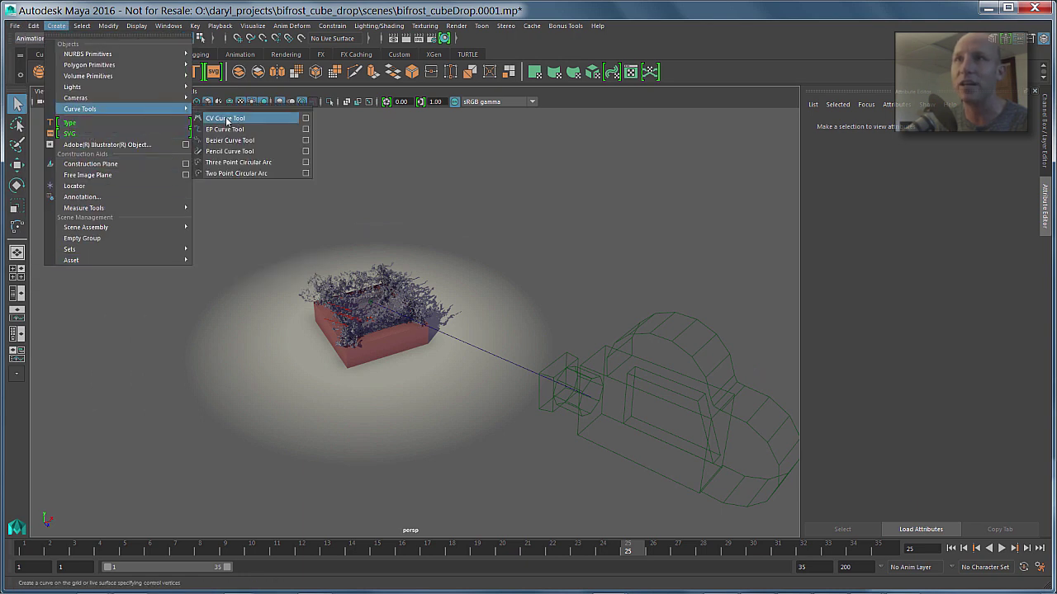
{"action": "left_click", "coordinate": [233, 163]}
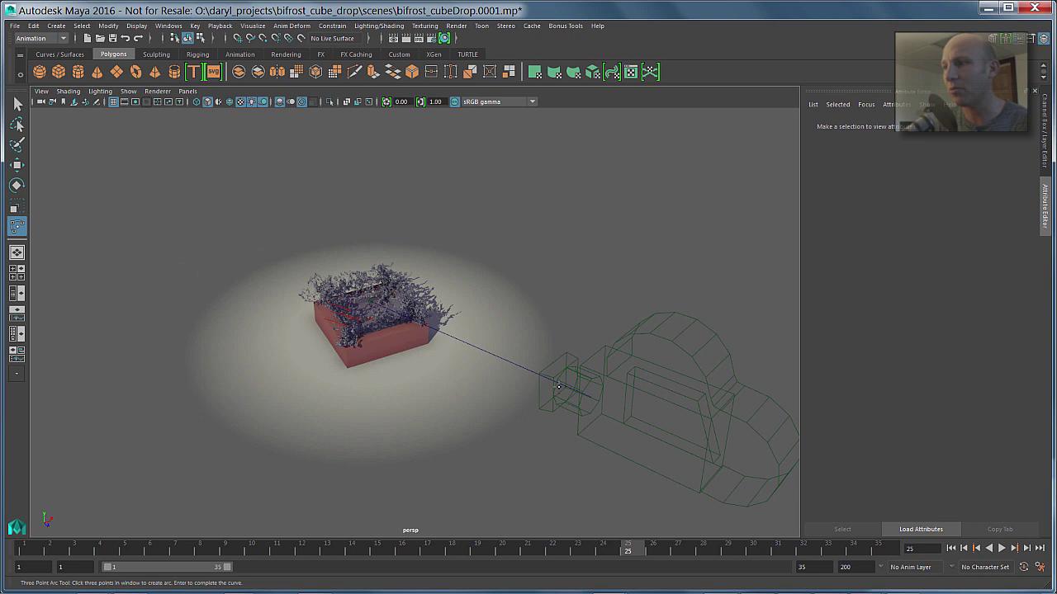
{"action": "left_click", "coordinate": [600, 402]}
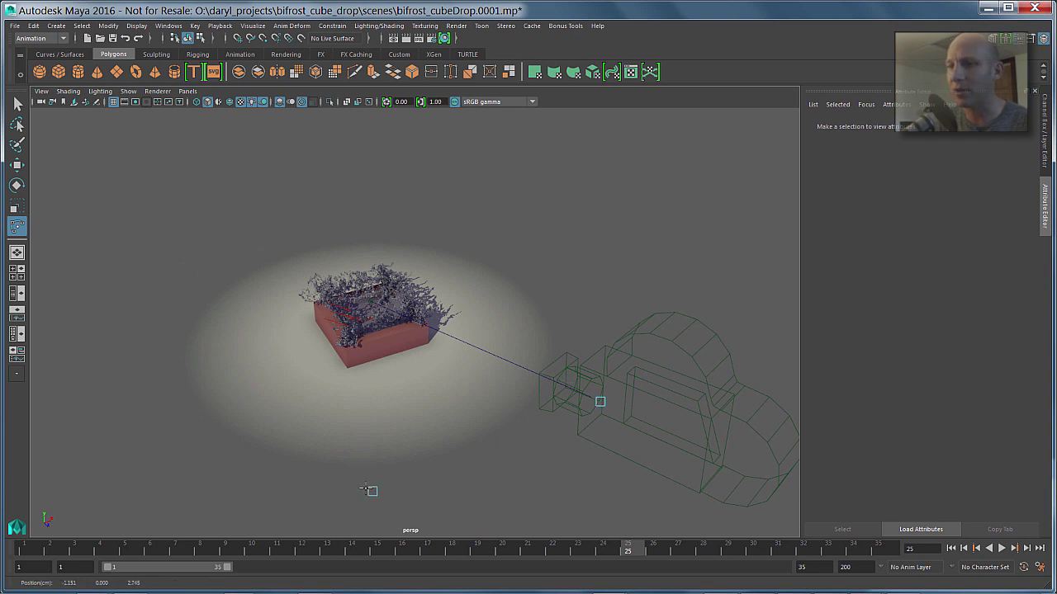
{"action": "left_click", "coordinate": [364, 489]}
{"action": "left_click_drag", "start_coordinate": [184, 479], "coordinate": [135, 375]}
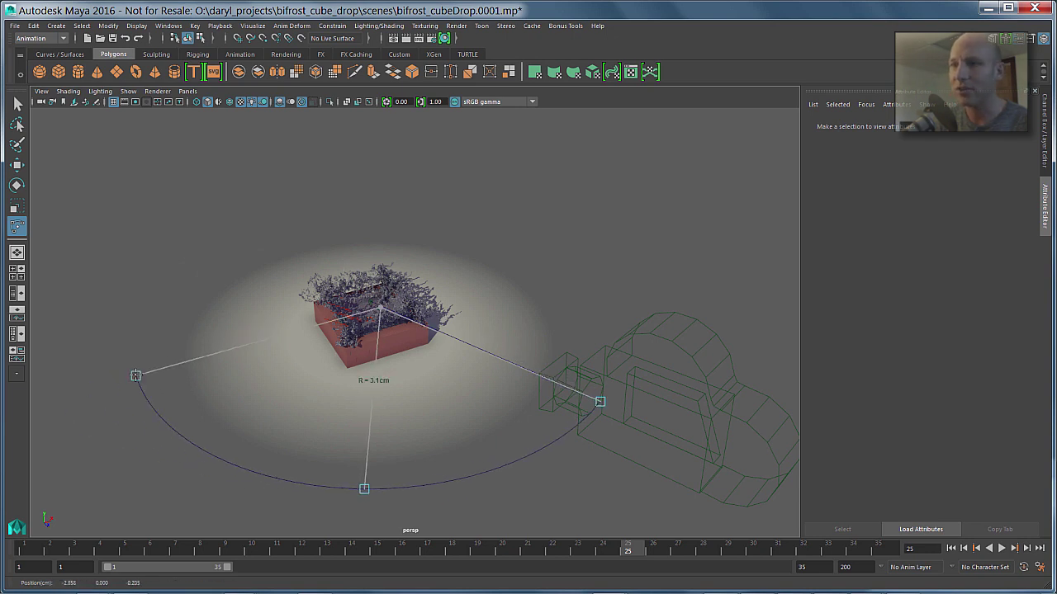
Step: Finish the arc curve and raise it upward with the Move tool
{"action": "left_click_drag", "start_coordinate": [322, 375], "coordinate": [467, 314], "text": "alt"}
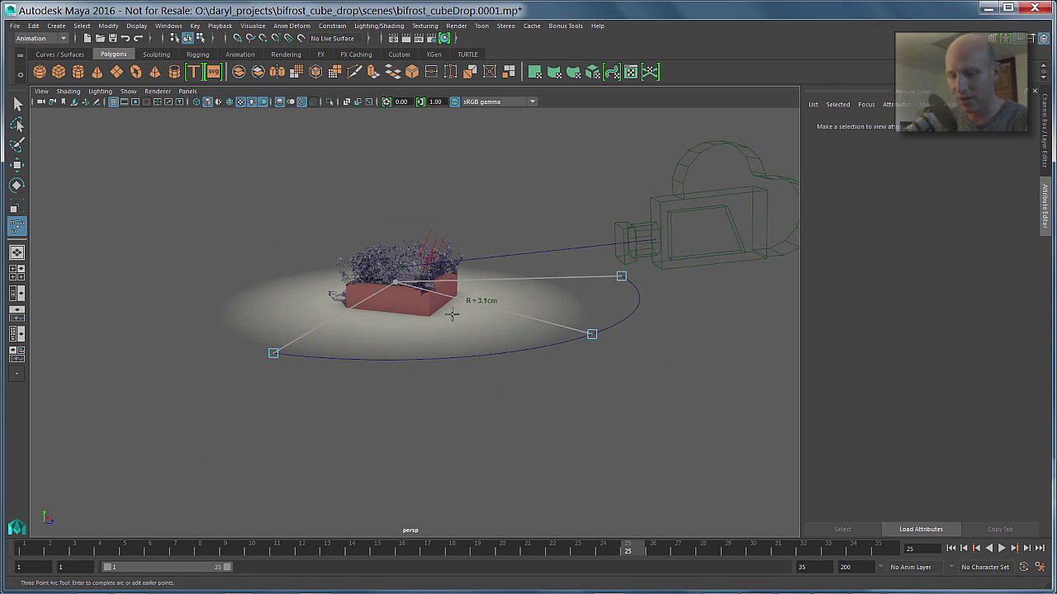
{"action": "key", "text": "Return"}
{"action": "key", "text": "w"}
{"action": "left_click_drag", "start_coordinate": [394, 233], "coordinate": [279, 225]}
Step: In the Outliner, move camera1 out of camera1_group
{"action": "left_click", "coordinate": [422, 202]}
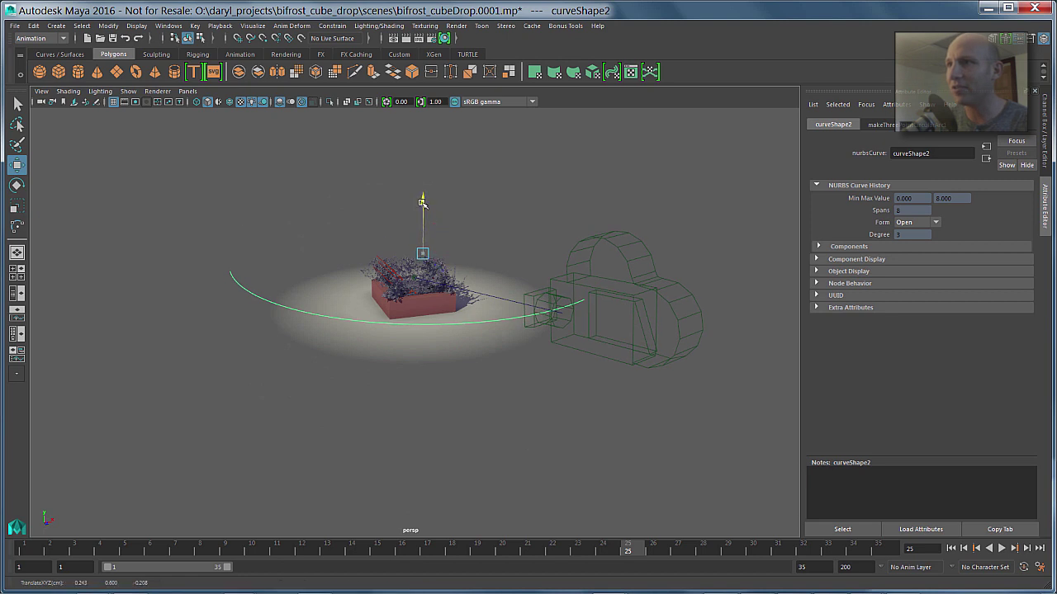
{"action": "left_click_drag", "start_coordinate": [422, 202], "coordinate": [420, 207]}
{"action": "key", "text": "space"}
{"action": "left_click", "coordinate": [419, 130]}
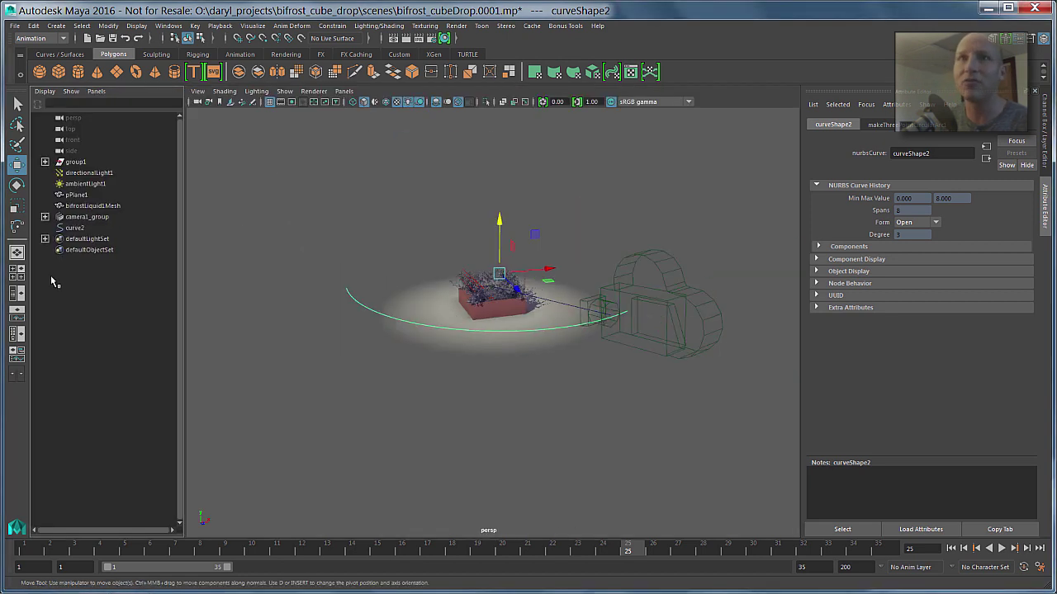
{"action": "left_click", "coordinate": [45, 217]}
{"action": "left_click_drag", "start_coordinate": [86, 228], "coordinate": [91, 366]}
Step: Select camera1 with curve2 and attach the camera to the arc as its motion path
{"action": "left_click", "coordinate": [542, 328], "text": "shift"}
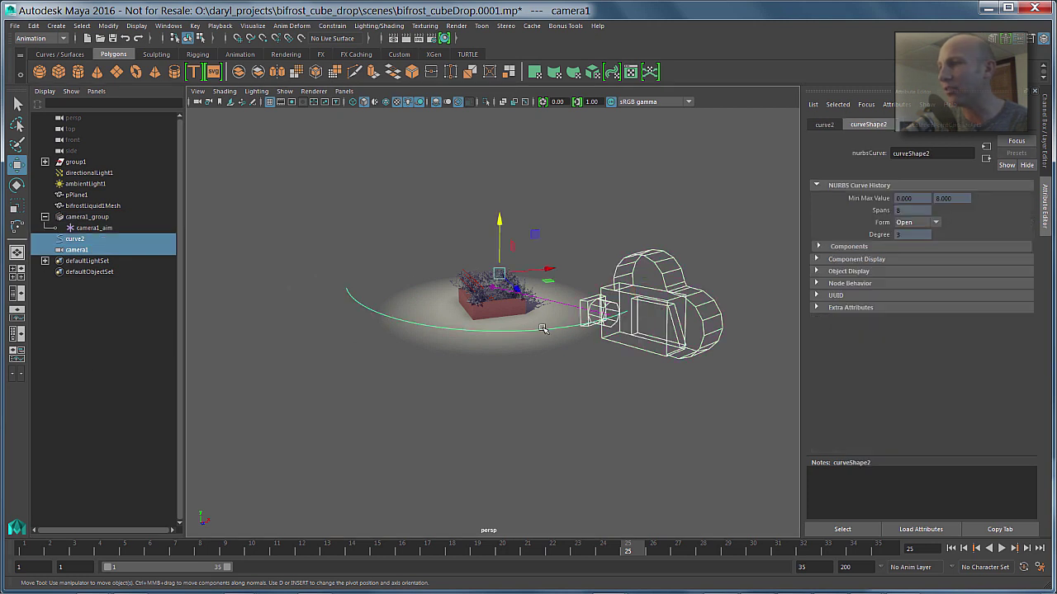
{"action": "scroll", "coordinate": [542, 329], "scroll_direction": "up", "scroll_amount": 5}
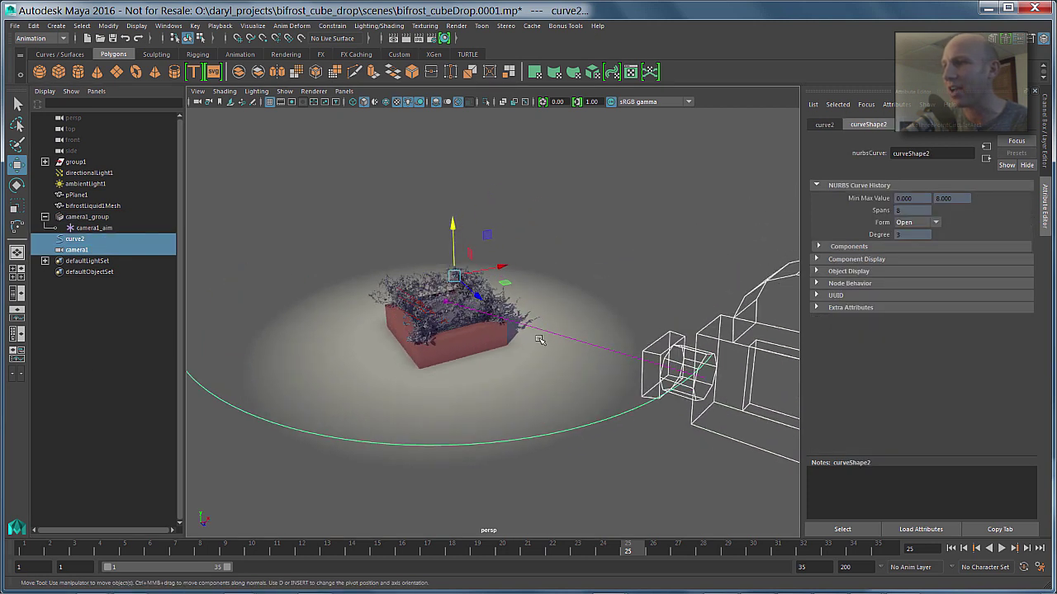
{"action": "left_click_drag", "start_coordinate": [539, 341], "coordinate": [484, 239], "text": "alt"}
{"action": "key", "text": "space"}
{"action": "left_click", "coordinate": [614, 265]}
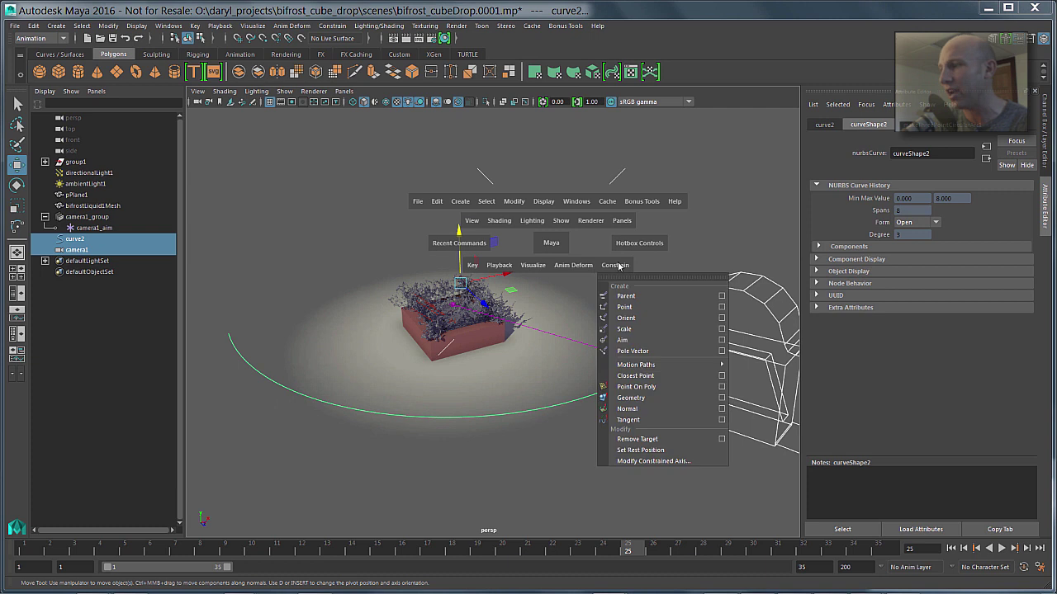
{"action": "mouse_move", "coordinate": [651, 374]}
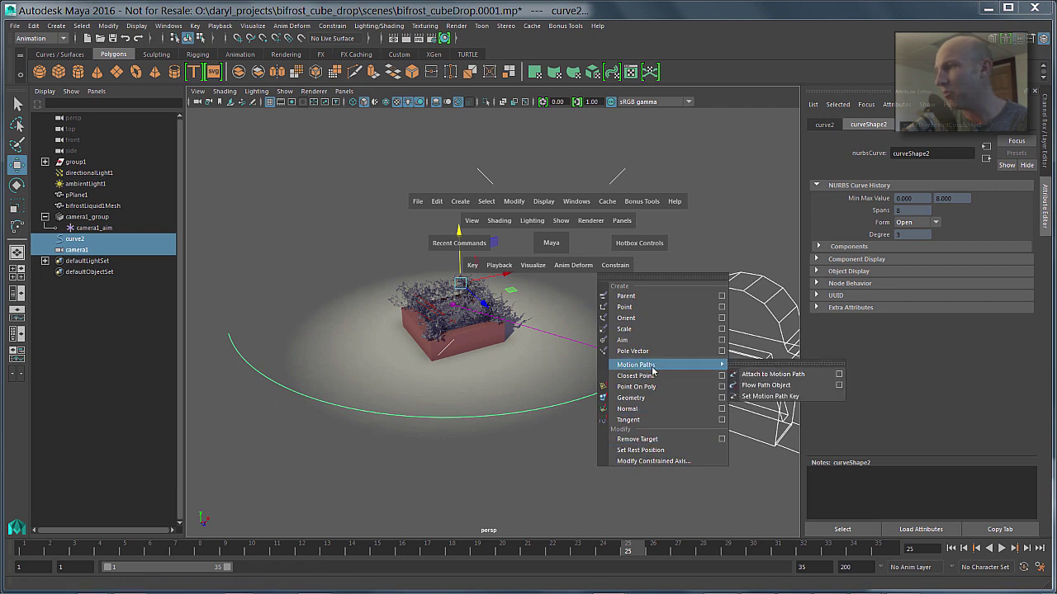
{"action": "left_click", "coordinate": [839, 374]}
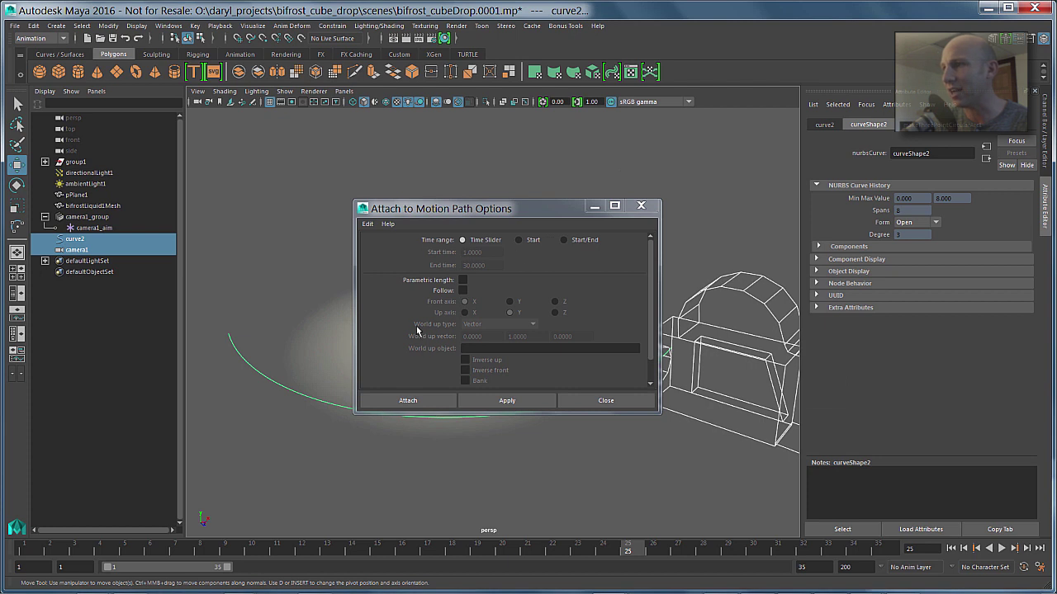
{"action": "left_click", "coordinate": [391, 402]}
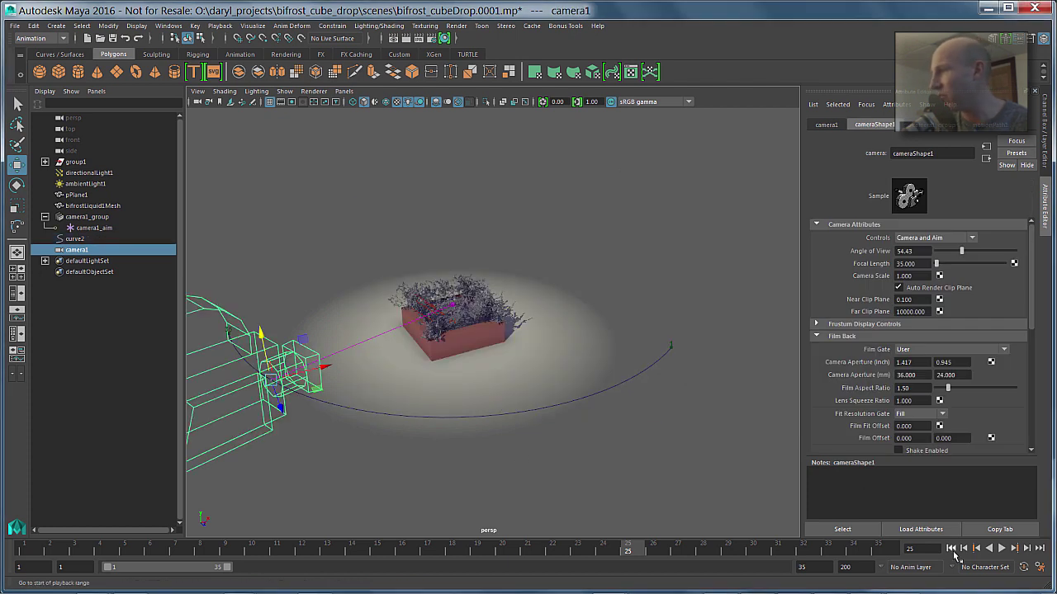
Step: At frame 1, look through camera1 and close the Attribute Editor for a wider view
{"action": "left_click", "coordinate": [951, 548]}
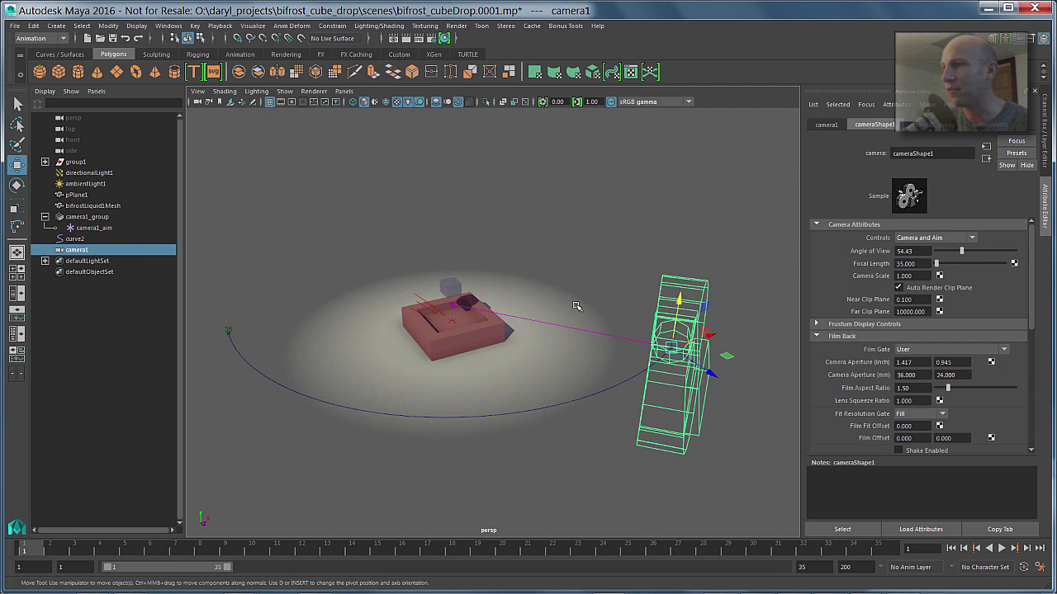
{"action": "key", "text": "space"}
{"action": "left_click_drag", "start_coordinate": [655, 239], "coordinate": [781, 251]}
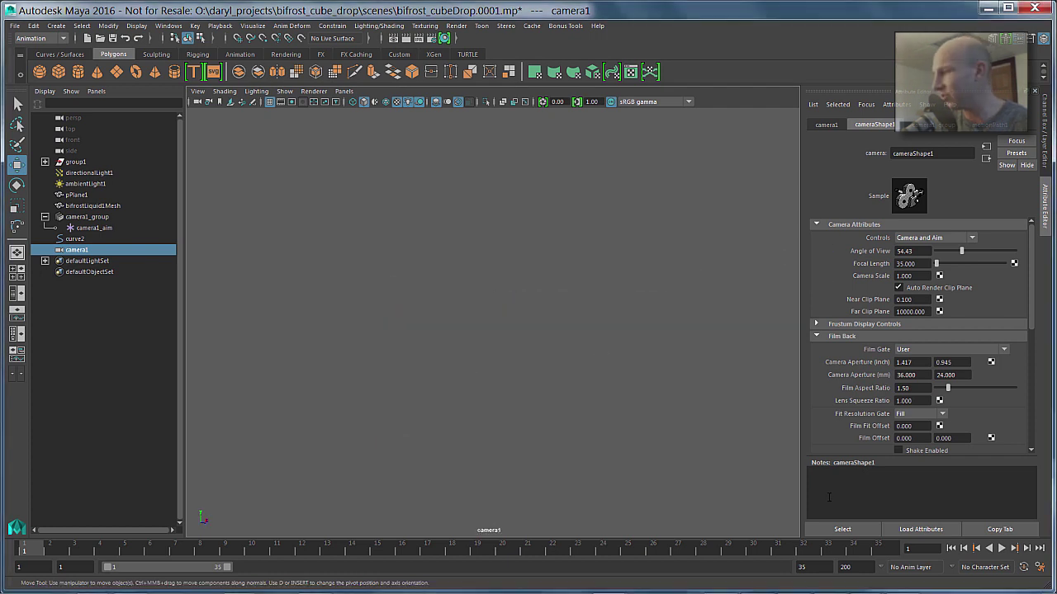
{"action": "left_click", "coordinate": [951, 548]}
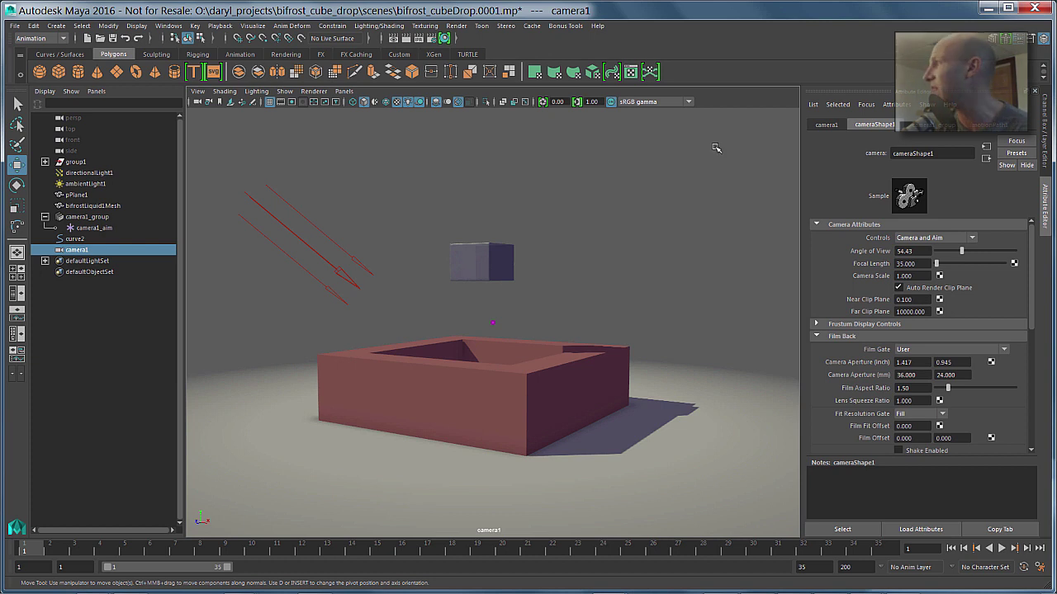
{"action": "left_click", "coordinate": [1046, 223]}
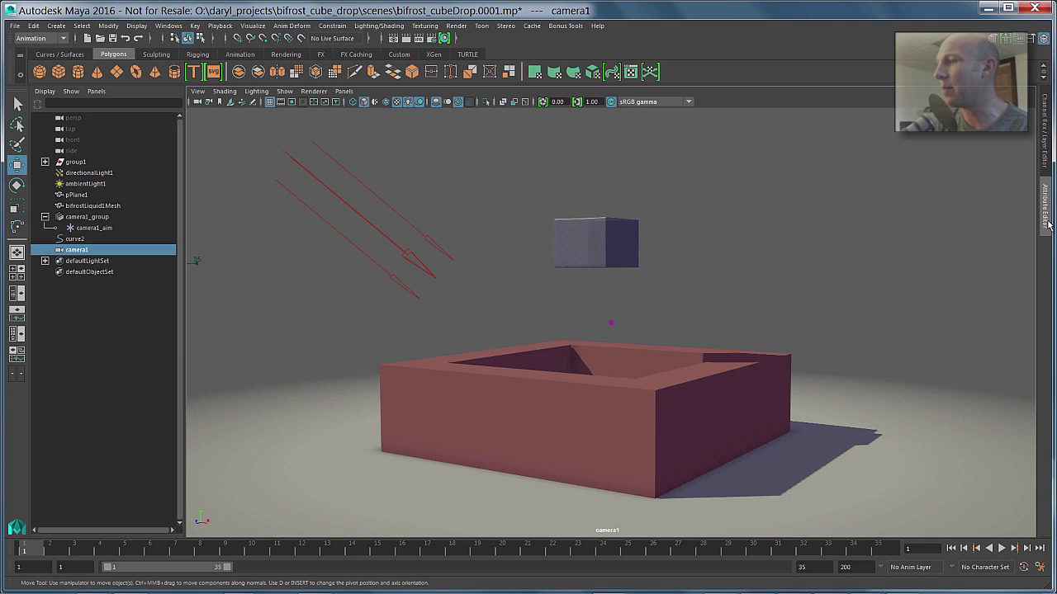
Step: Playblast the camera1 animation, overwriting the existing bifrost_cubeDrop.avi movie
{"action": "right_click", "coordinate": [162, 548]}
{"action": "left_click", "coordinate": [205, 544]}
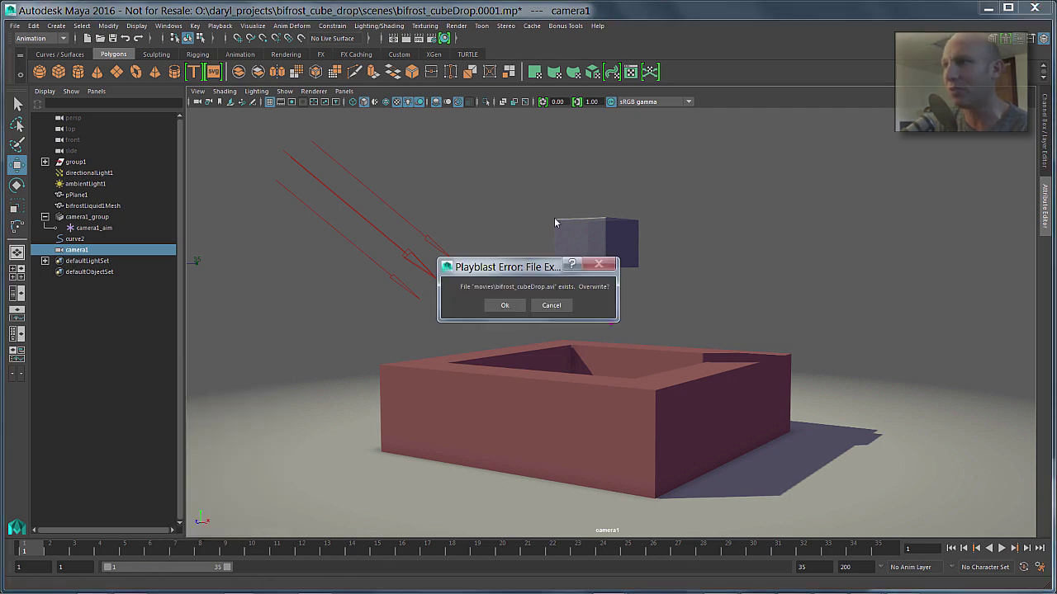
{"action": "left_click", "coordinate": [505, 305]}
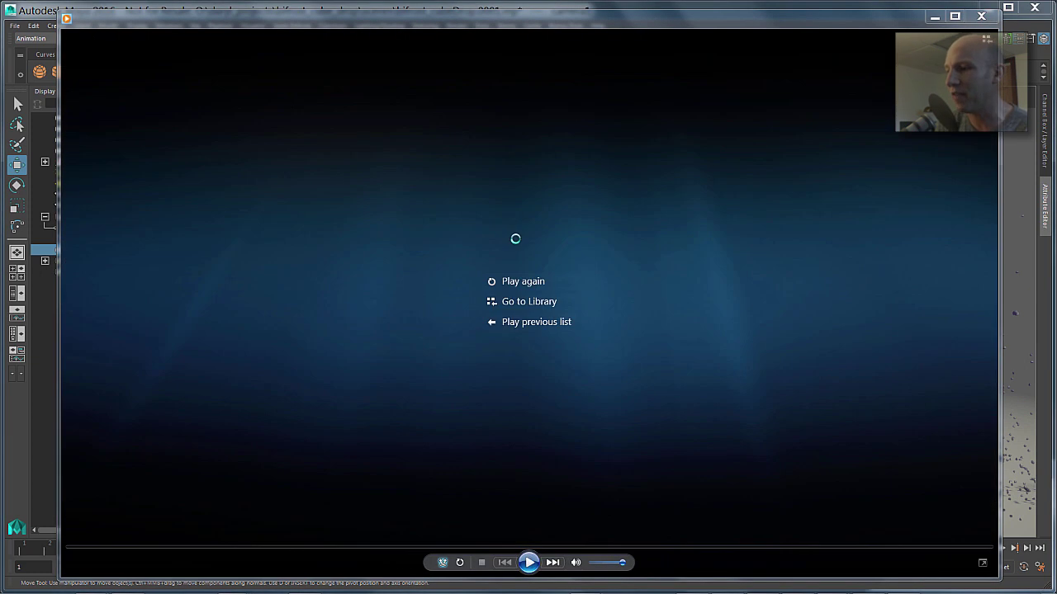
Step: Replay the bifrost_cubeDrop playblast from the beginning in Windows Media Player
{"action": "left_click", "coordinate": [529, 562]}
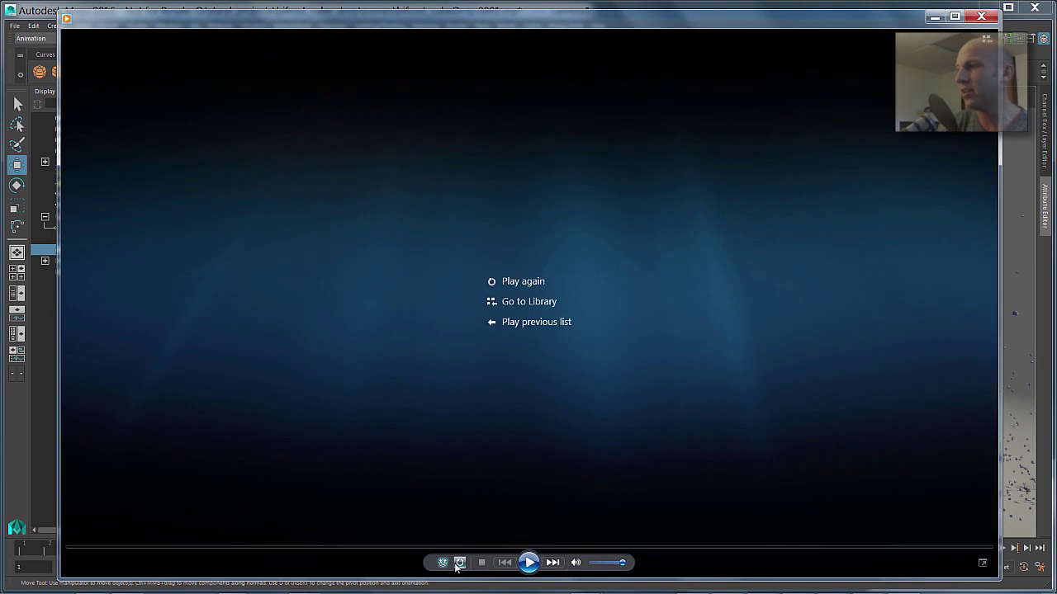
{"action": "left_click", "coordinate": [530, 562]}
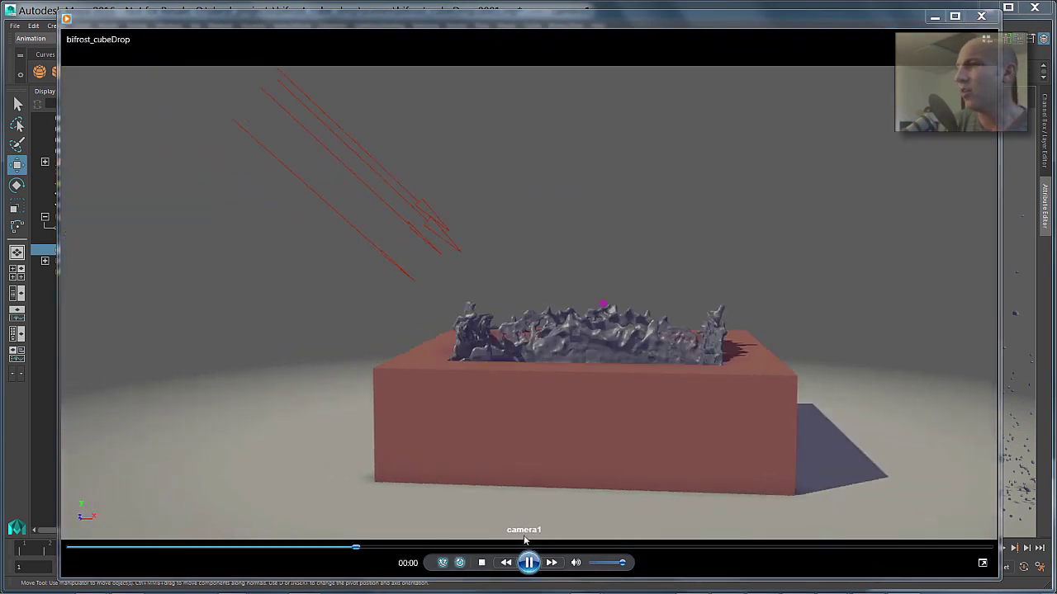